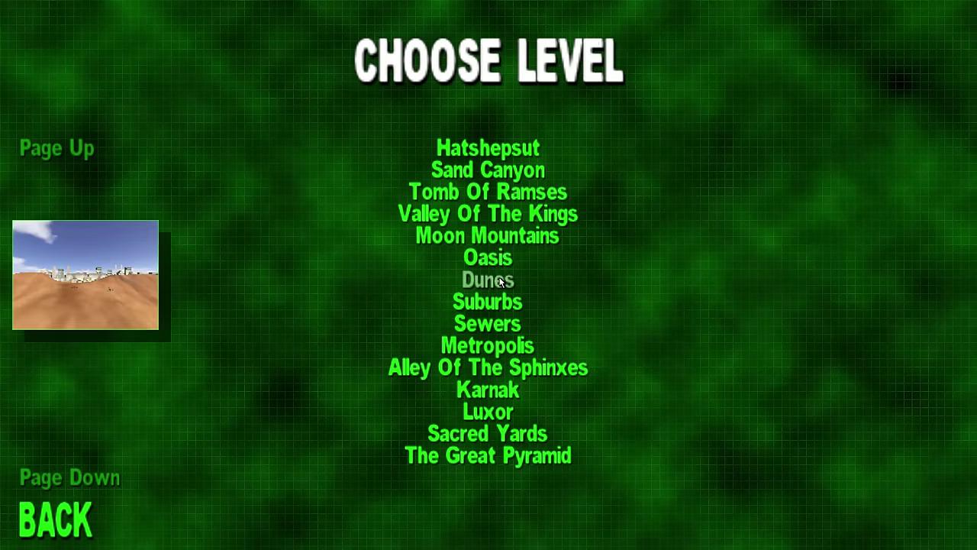
{"action": "left_click", "coordinate": [501, 303]}
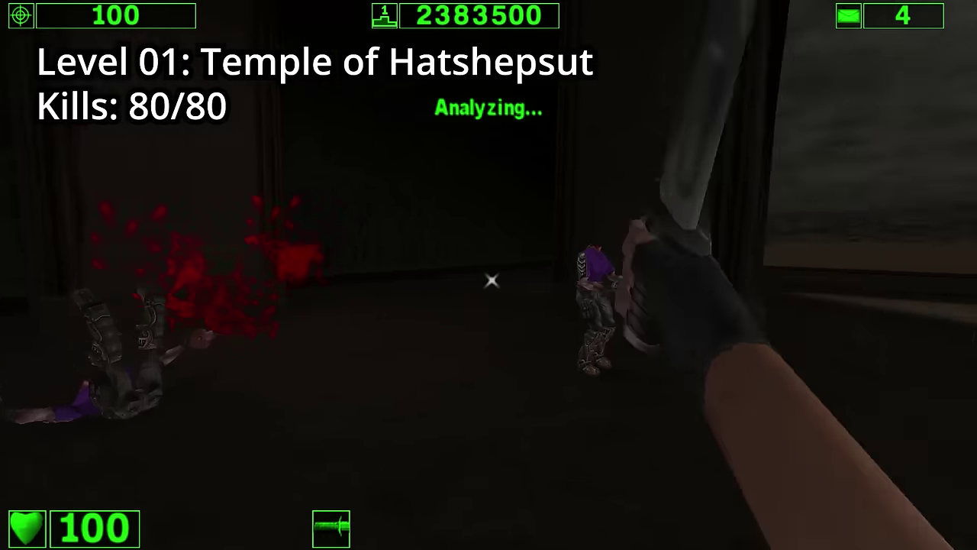
{"action": "key", "text": "w"}
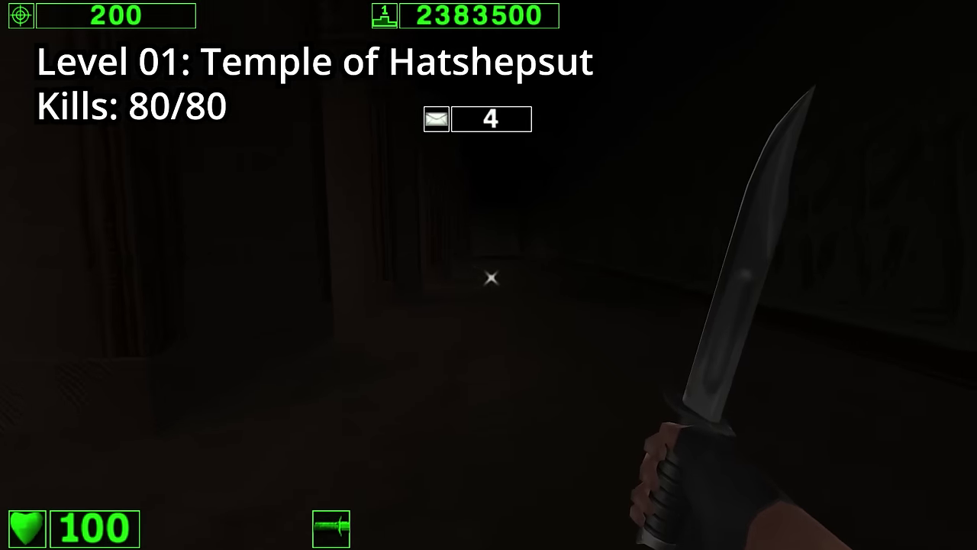
{"action": "key", "text": "w"}
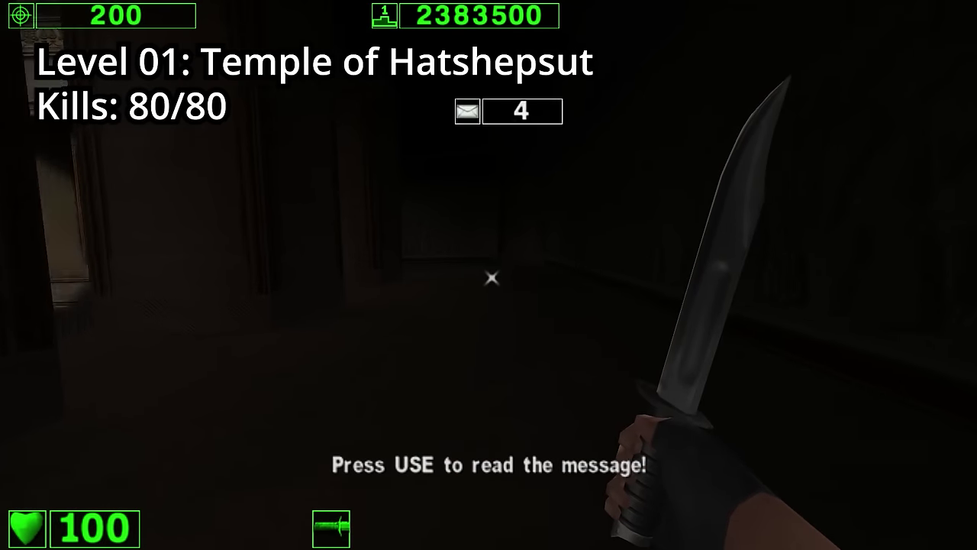
{"action": "left_click", "coordinate": [498, 286]}
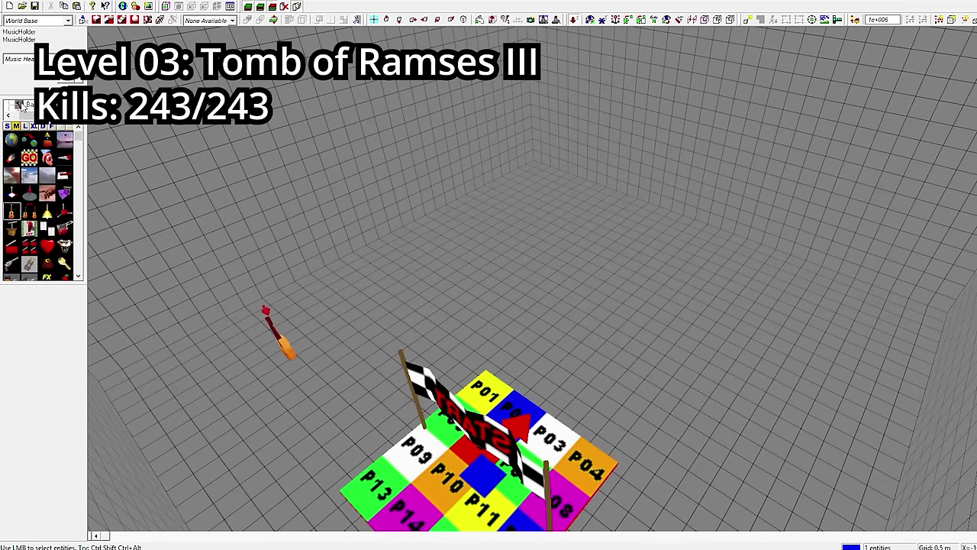
Show the entity thumbnails at large size and test-play the empty grid map facing the Eyeman, equipping the knife.
{"action": "left_click", "coordinate": [25, 125]}
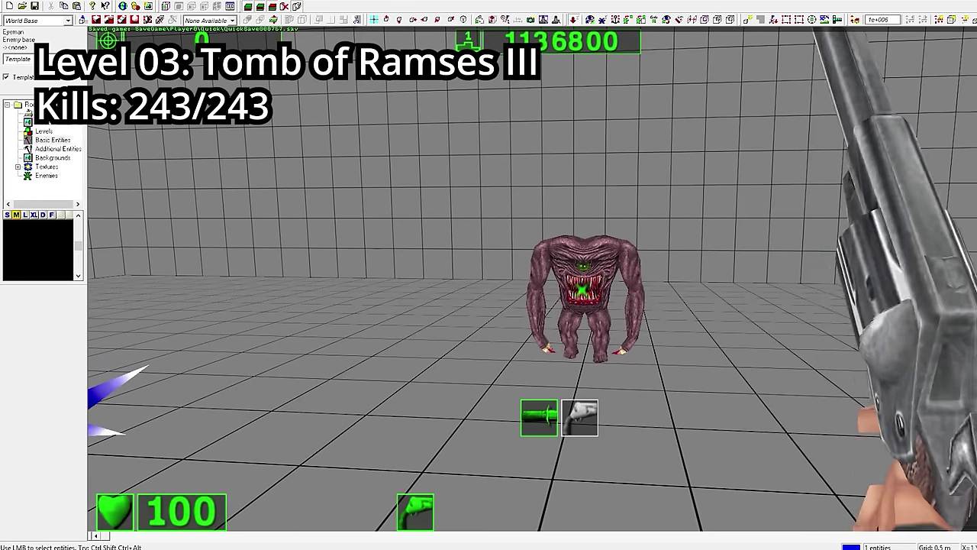
{"action": "key", "text": "1"}
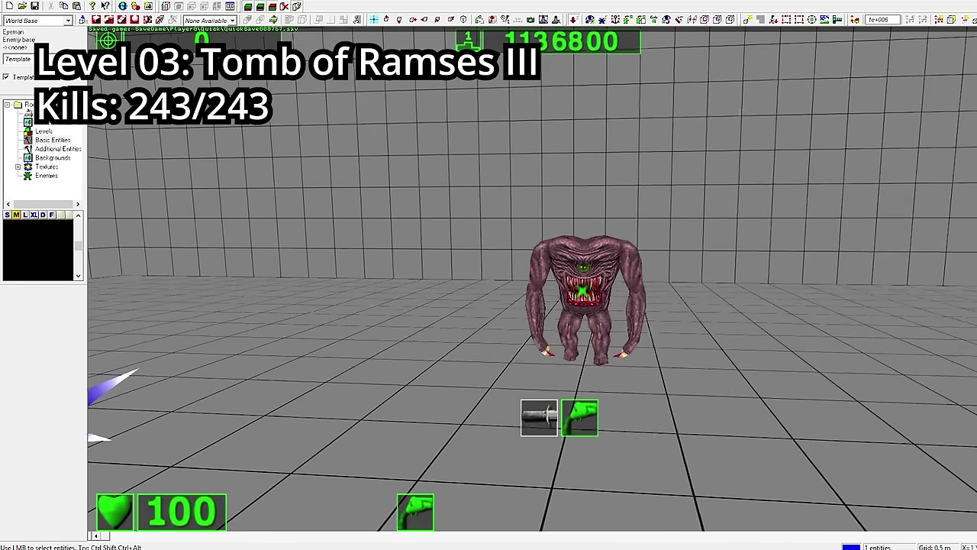
{"action": "key", "text": "F1"}
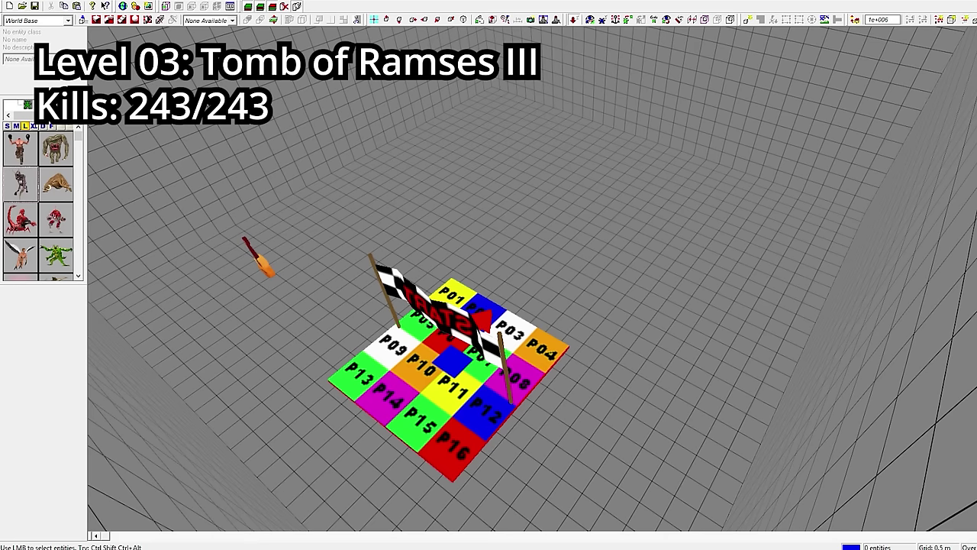
Place a Double Shotgun weapon item and an enemy spawner on the floor beyond the player start marker.
{"action": "right_click_drag", "start_coordinate": [489, 275], "coordinate": [524, 160]}
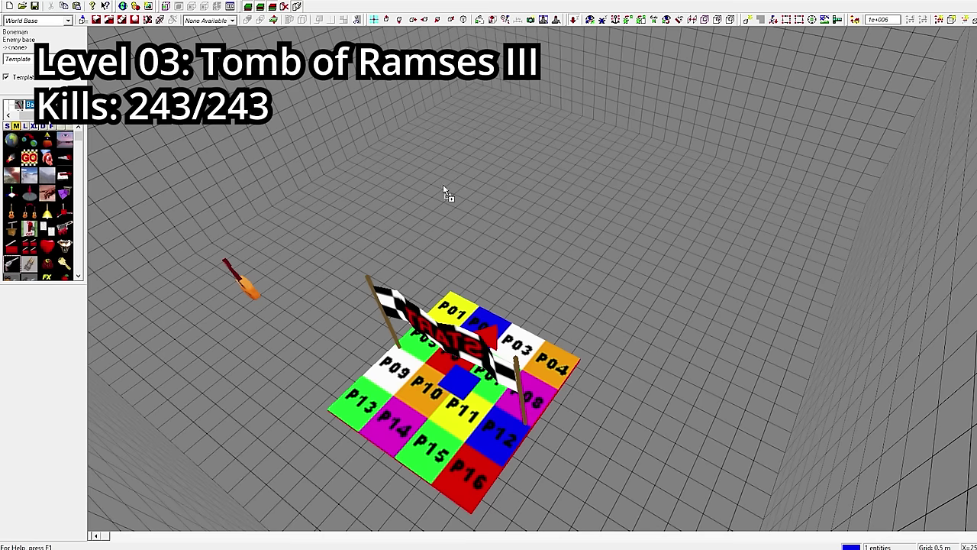
{"action": "left_click", "coordinate": [446, 194]}
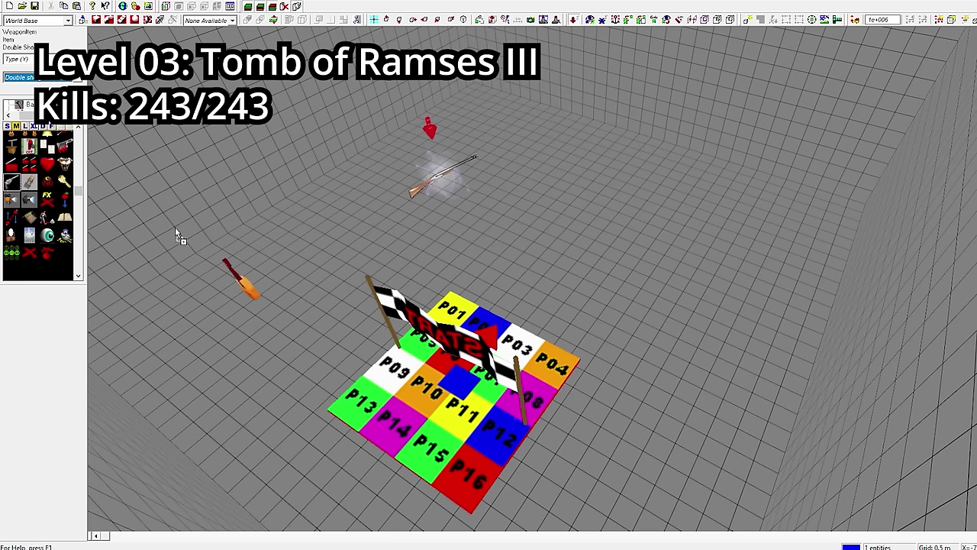
{"action": "left_click", "coordinate": [584, 169]}
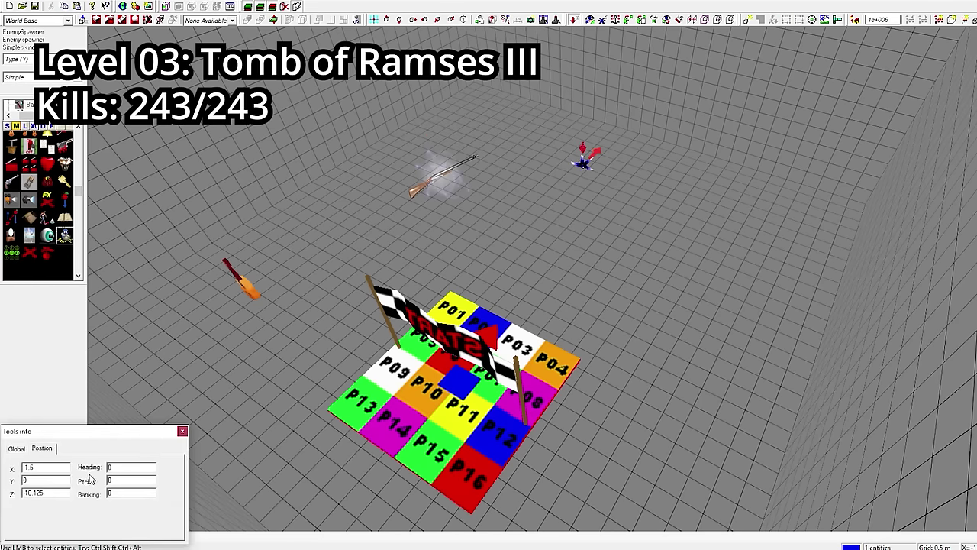
Set the enemy spawner's Template Target to Enemy base.
{"action": "left_click", "coordinate": [45, 59]}
{"action": "scroll", "coordinate": [32, 72], "scroll_direction": "down", "scroll_amount": 3}
{"action": "left_click", "coordinate": [31, 73]}
{"action": "left_click", "coordinate": [32, 80]}
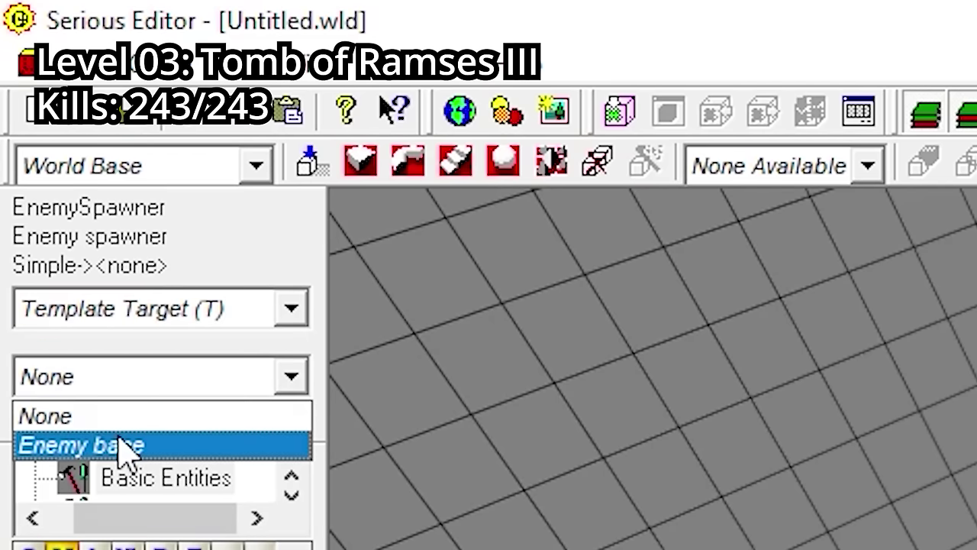
{"action": "left_click", "coordinate": [120, 444]}
Set the Double Shotgun item's Target to the Enemy spawner.
{"action": "left_click", "coordinate": [223, 309]}
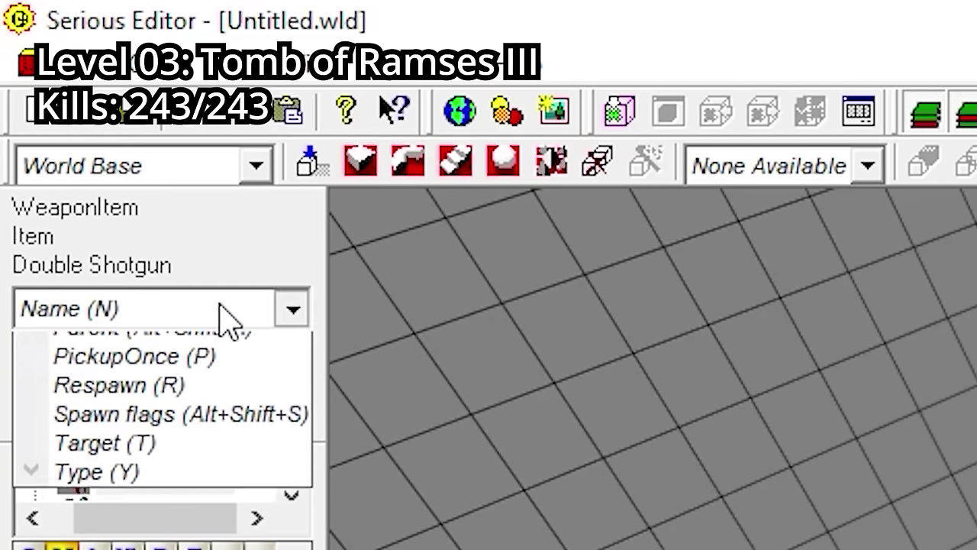
{"action": "left_click", "coordinate": [131, 495]}
{"action": "left_click", "coordinate": [139, 382]}
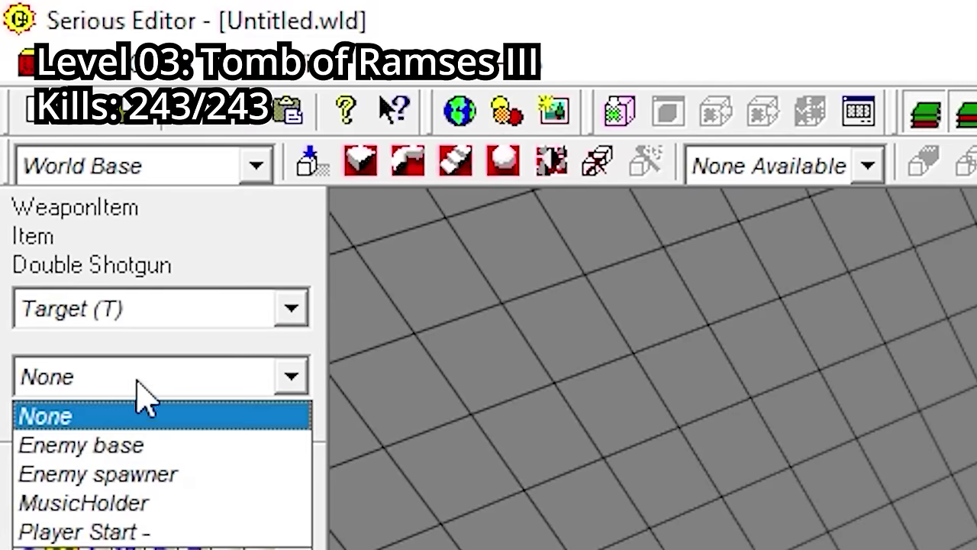
{"action": "left_click", "coordinate": [134, 472]}
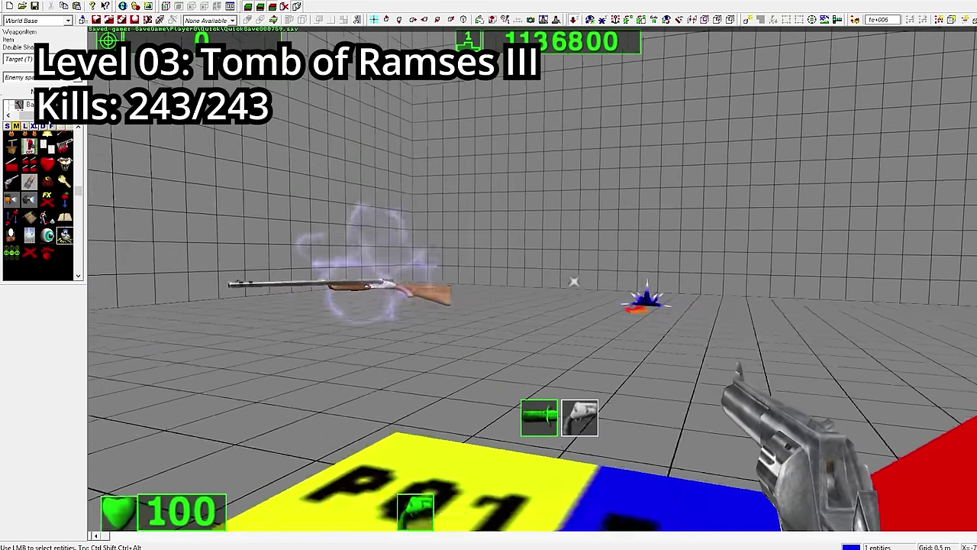
Test-play the map by picking up the double shotgun and firing at the spawned enemy.
{"action": "key", "text": "w"}
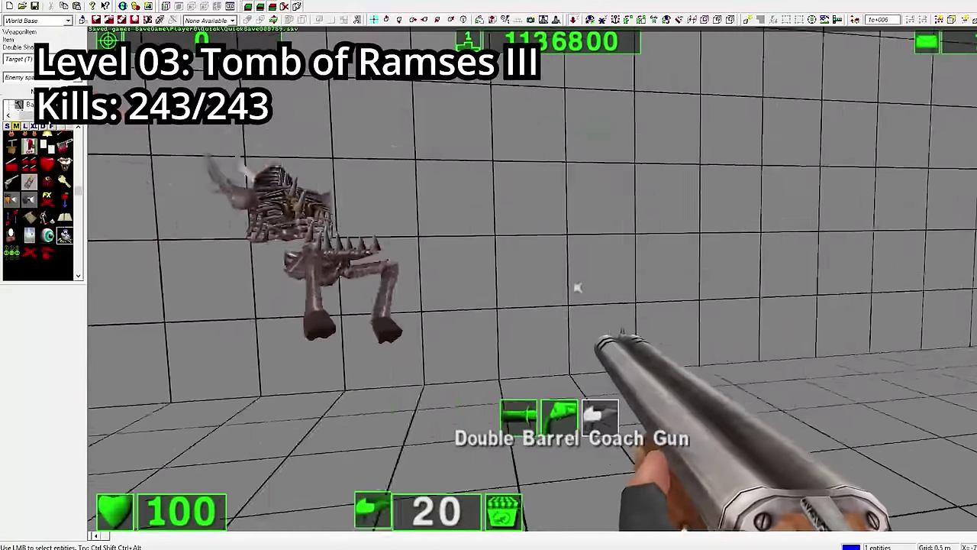
{"action": "left_click", "coordinate": [578, 286]}
{"action": "key", "text": "w"}
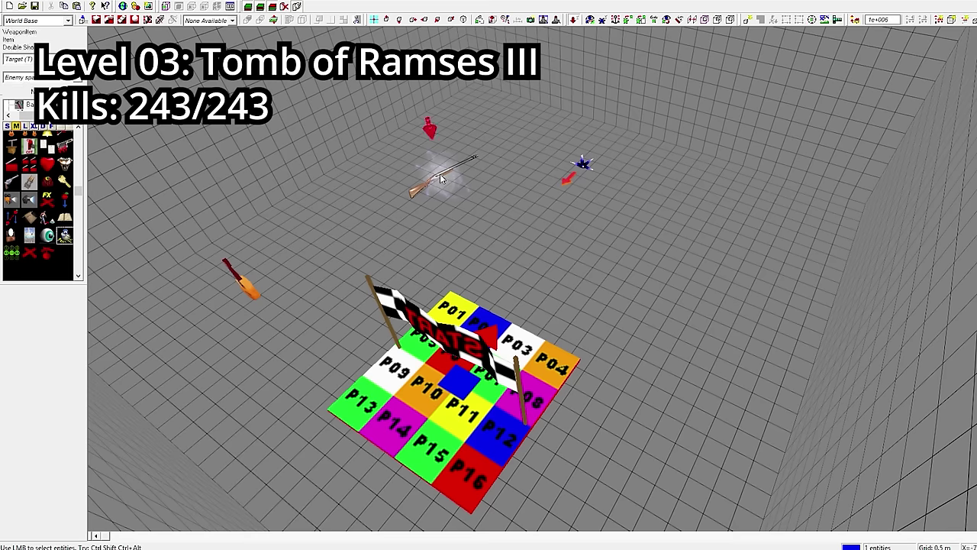
Delete the Double Shotgun item and test-play the map around the enemy spawner that nothing triggers.
{"action": "key", "text": "Delete"}
{"action": "key", "text": "ctrl+g"}
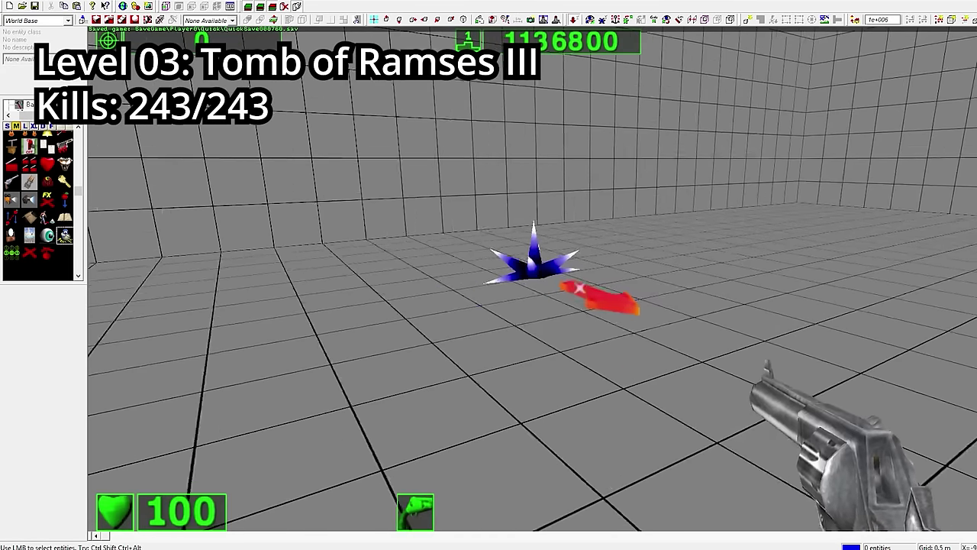
{"action": "key", "text": "w"}
{"action": "key", "text": "s"}
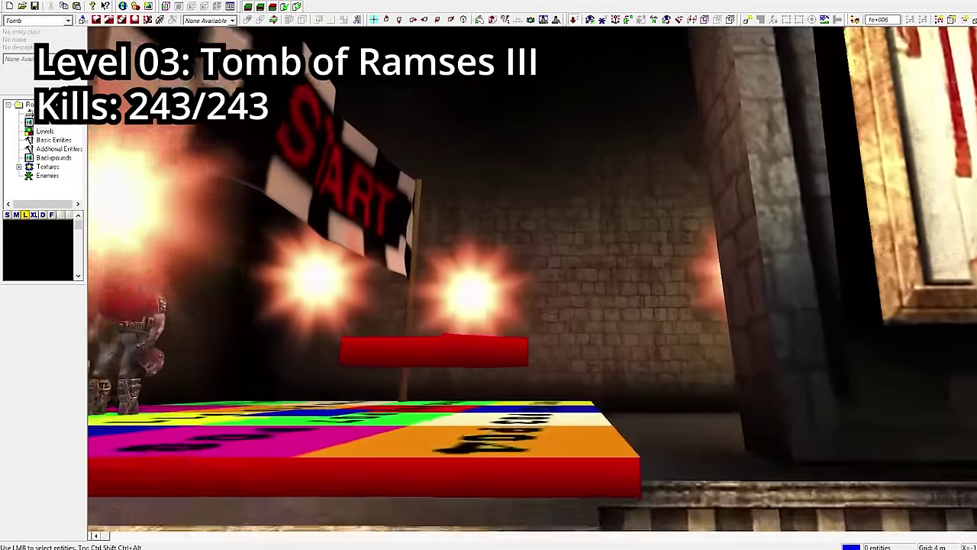
Explore the tomb level from the player start through the torch-lit hall and test-play it with the double shotgun.
{"action": "key", "text": "w"}
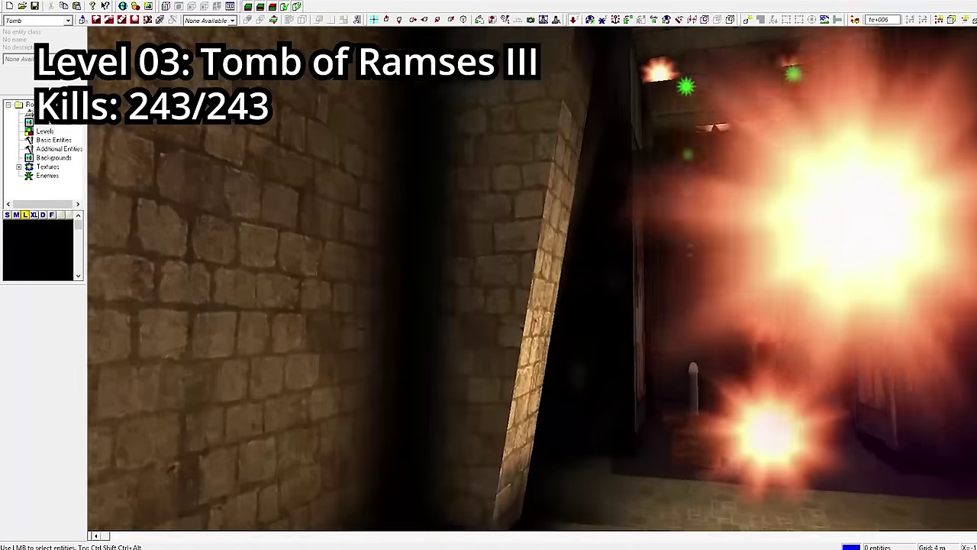
{"action": "key", "text": "w"}
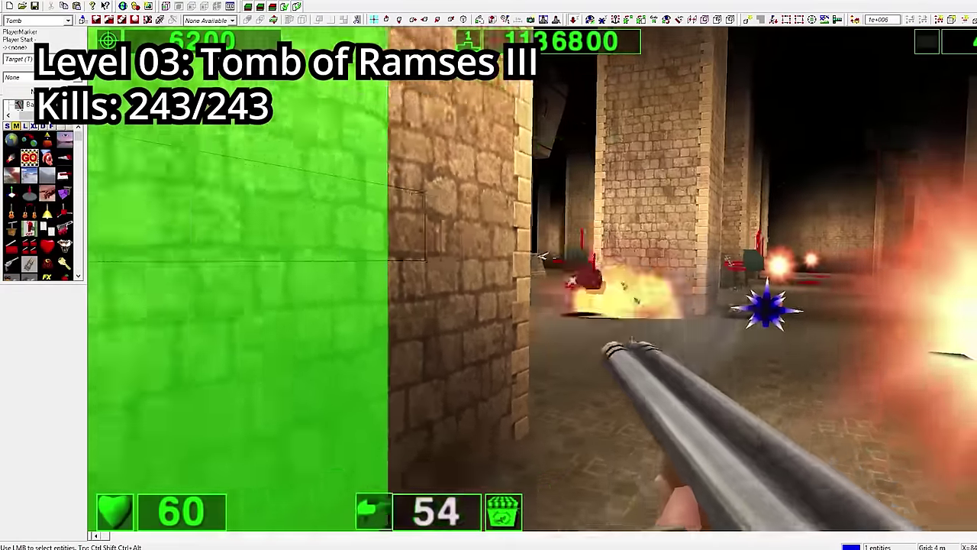
{"action": "key", "text": "w"}
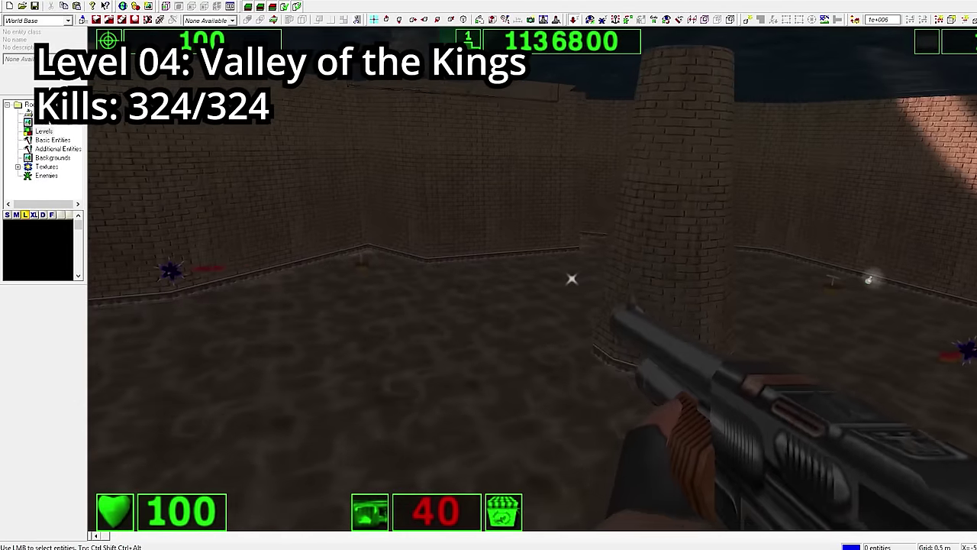
Test-play the walled Valley of the Kings arena, shoot the spawned monsters with the shotgun, and end the test.
{"action": "left_click", "coordinate": [573, 280]}
{"action": "left_click", "coordinate": [573, 280]}
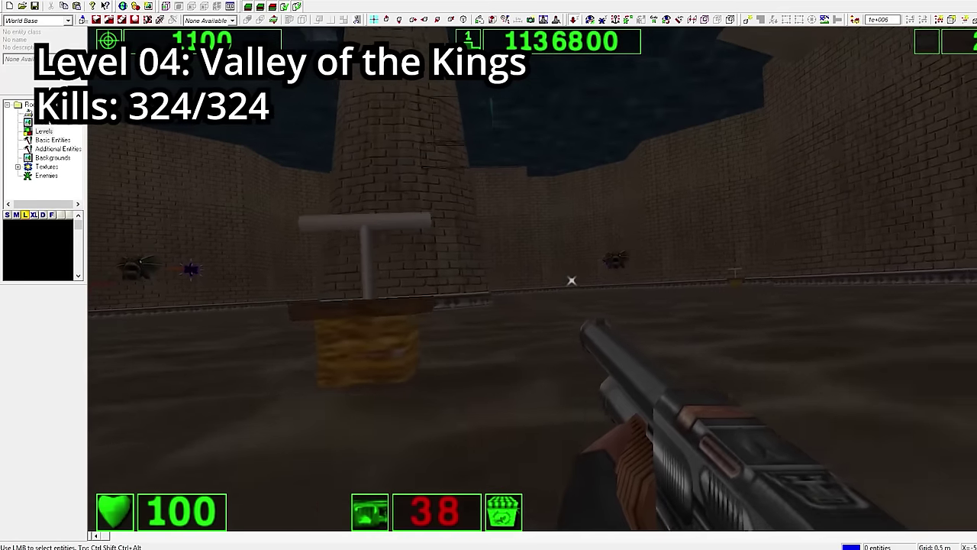
{"action": "left_click", "coordinate": [571, 280]}
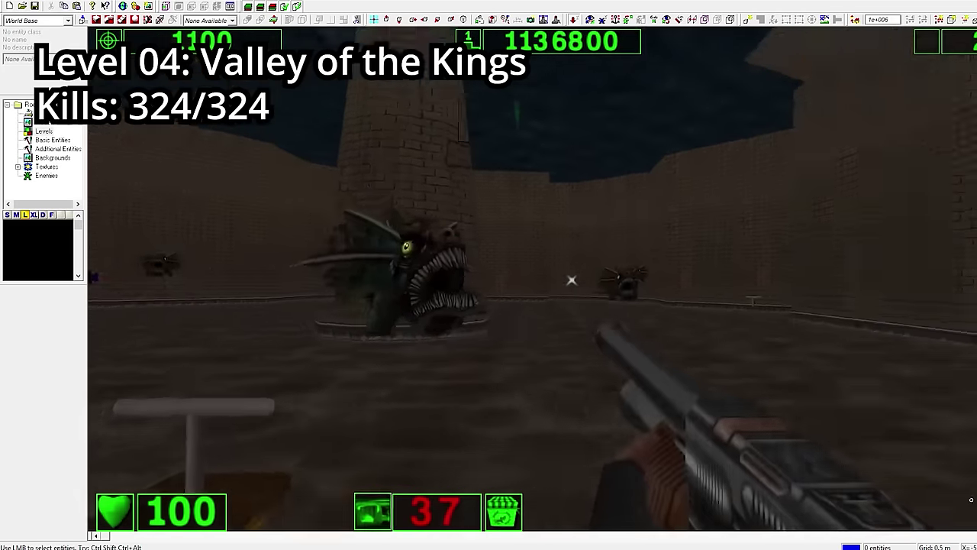
{"action": "left_click", "coordinate": [572, 280]}
{"action": "left_click", "coordinate": [572, 280]}
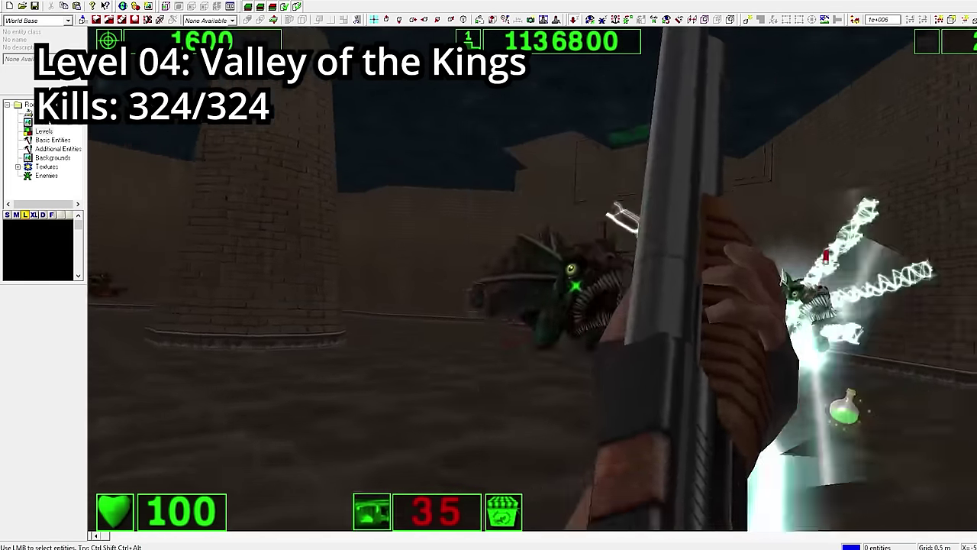
{"action": "left_click", "coordinate": [573, 279]}
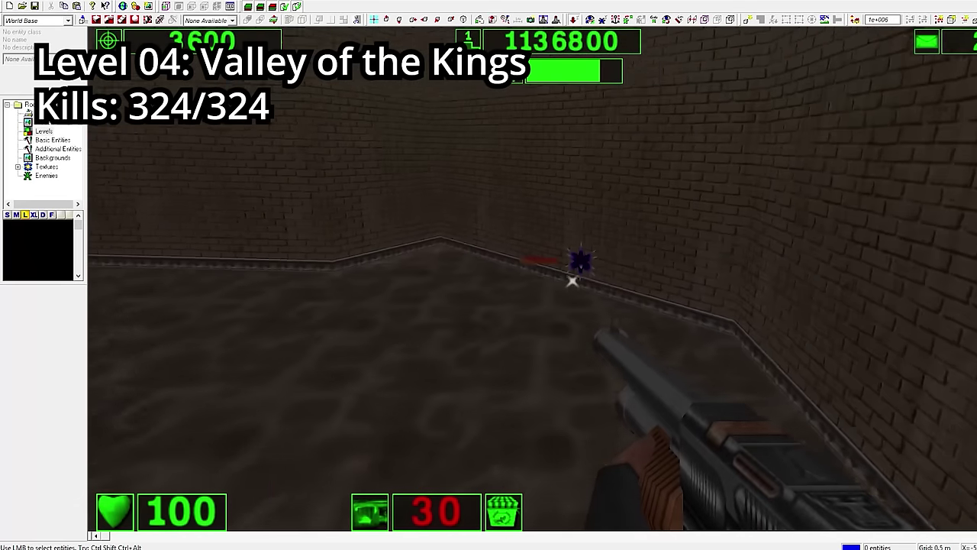
{"action": "key", "text": "Escape"}
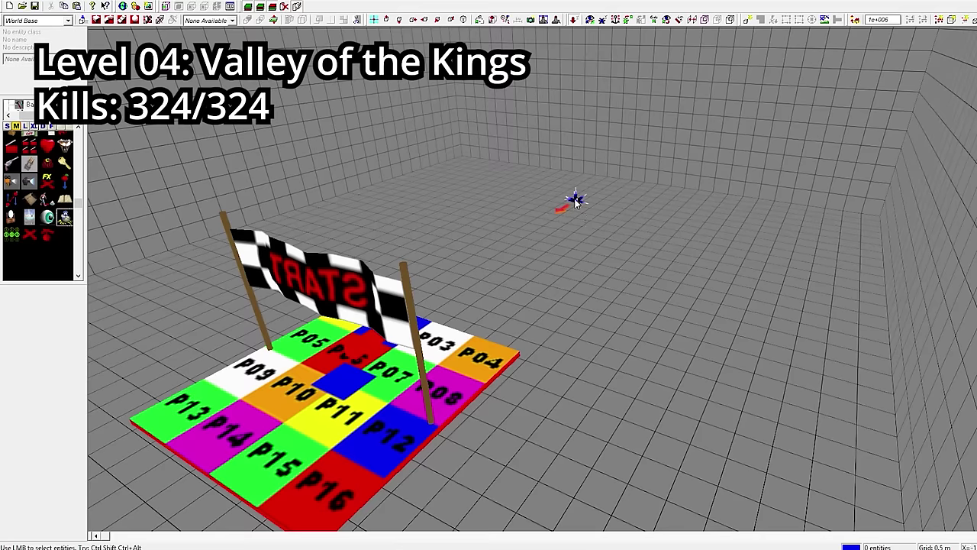
Test-play the map with one enemy spawner and with two spawners, checking the kill statistics each time.
{"action": "left_click", "coordinate": [576, 201]}
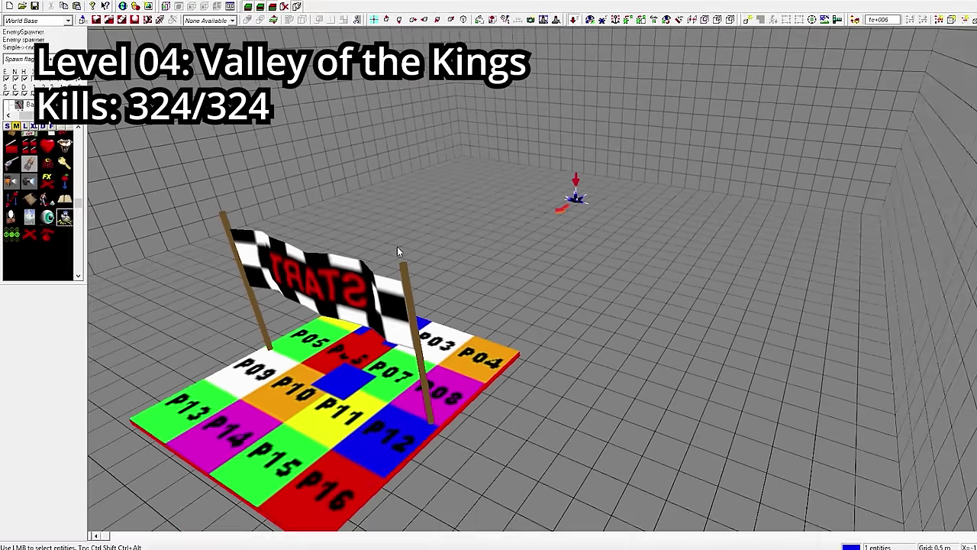
{"action": "key", "text": "ctrl+g"}
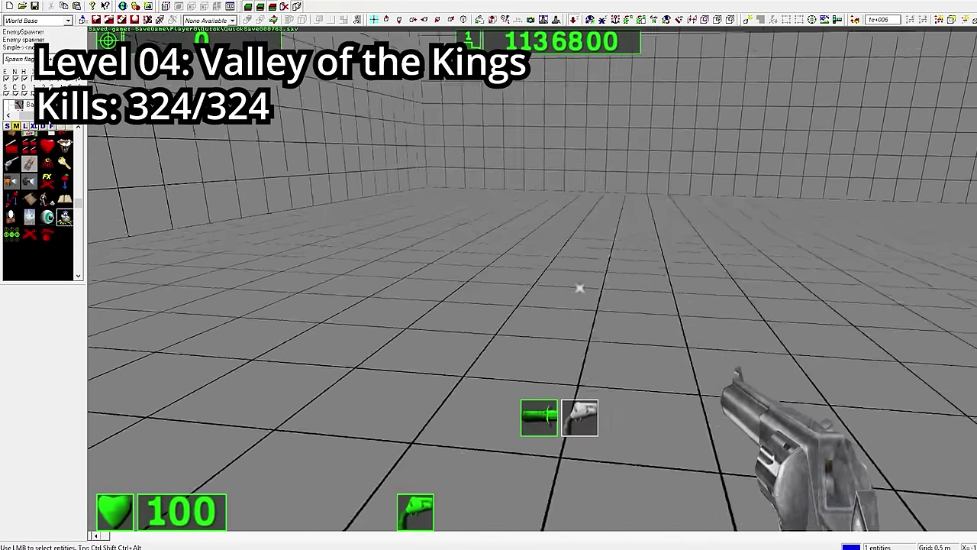
{"action": "key", "text": "Tab"}
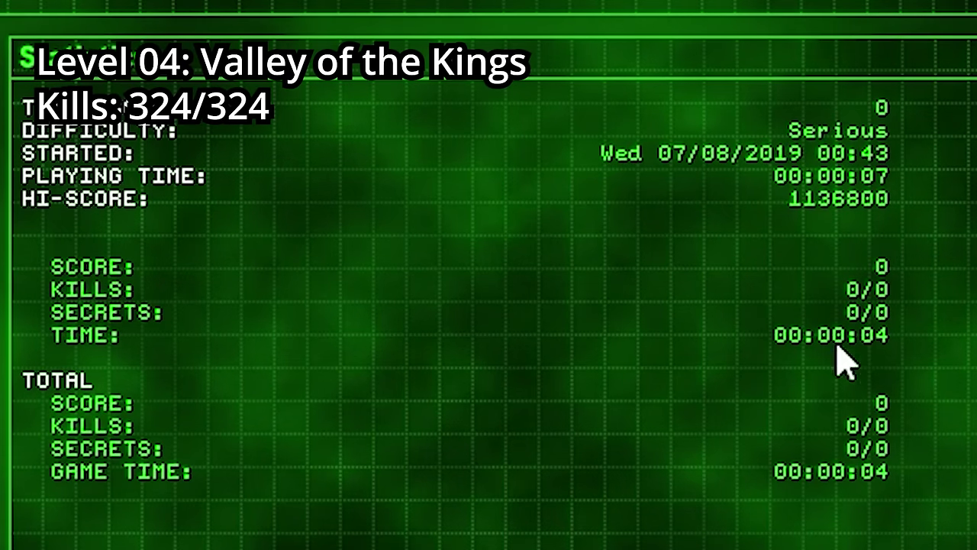
{"action": "key", "text": "Escape"}
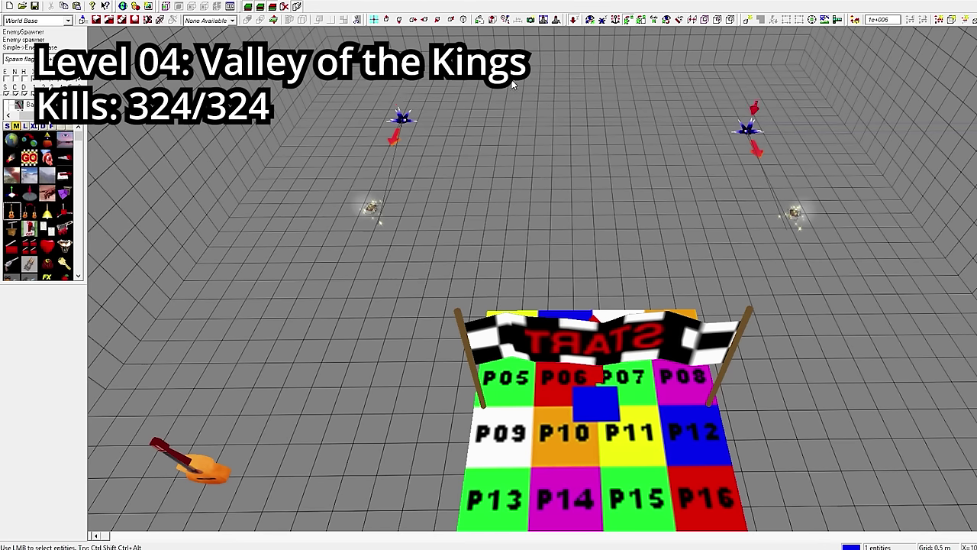
{"action": "key", "text": "ctrl+g"}
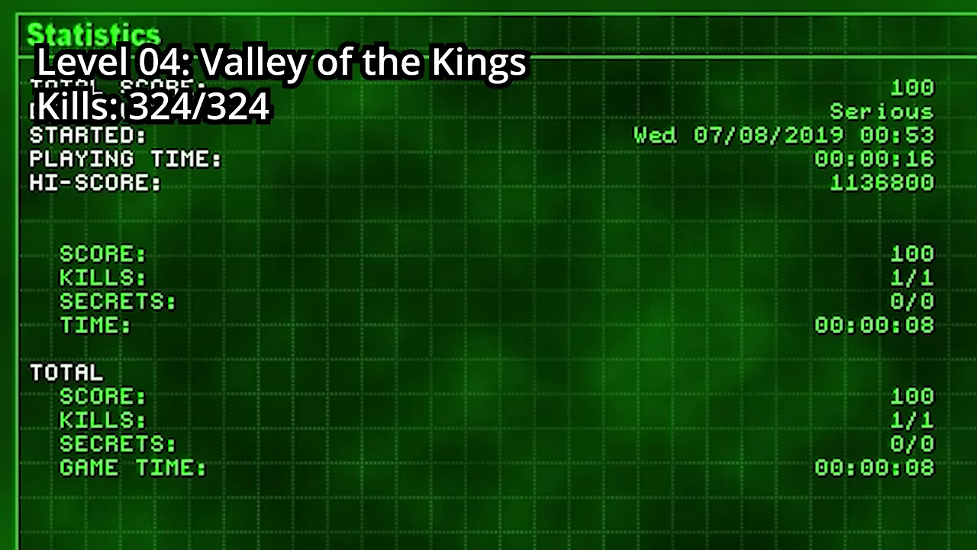
{"action": "left_click", "coordinate": [789, 288]}
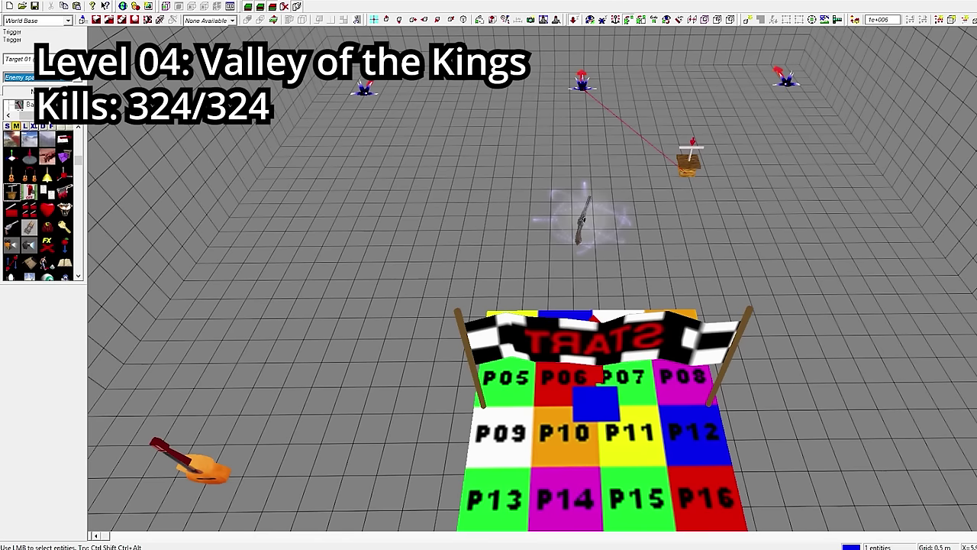
Link the trigger's Target 02 and Target 03 to the two remaining enemy spawners.
{"action": "left_click", "coordinate": [42, 59]}
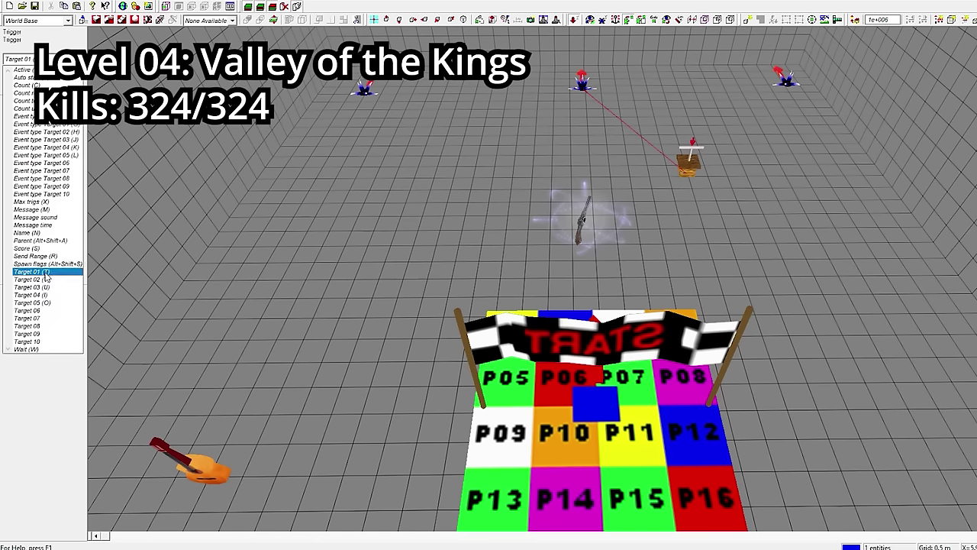
{"action": "left_click", "coordinate": [46, 280]}
{"action": "left_click", "coordinate": [42, 58]}
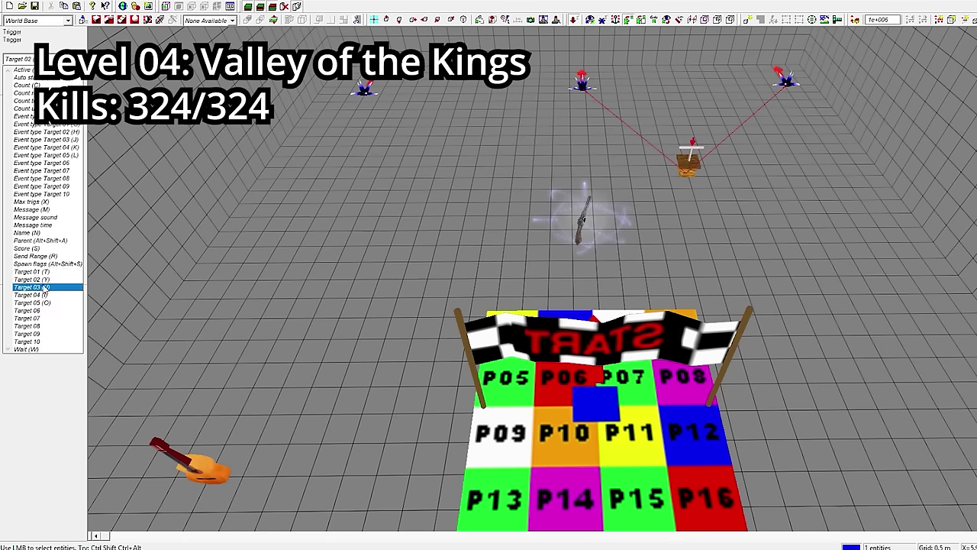
{"action": "left_click", "coordinate": [45, 287]}
{"action": "left_click", "coordinate": [25, 77]}
{"action": "left_click", "coordinate": [46, 127]}
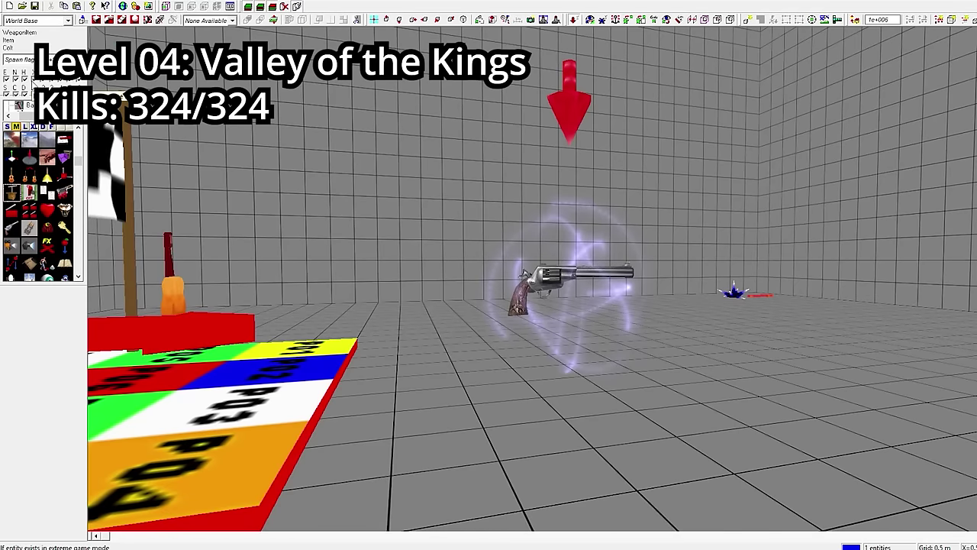
Test-play the map with three linked enemy spawners, check the kill statistics, and end the test.
{"action": "key", "text": "ctrl+g"}
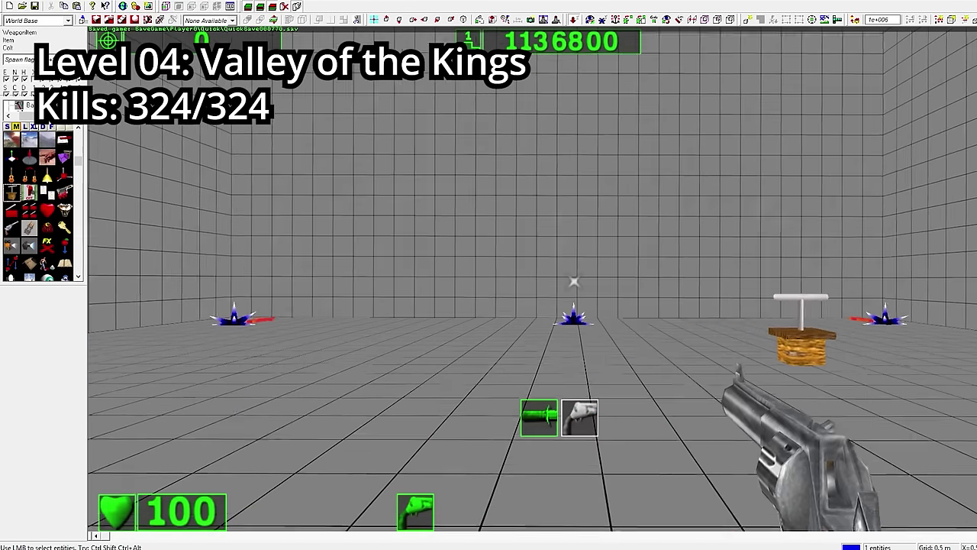
{"action": "key", "text": "w"}
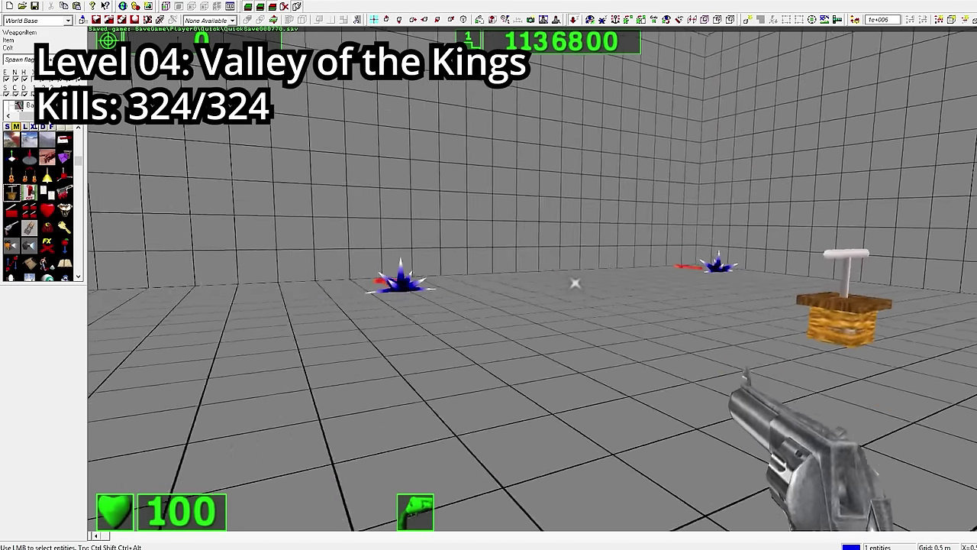
{"action": "key", "text": "Tab"}
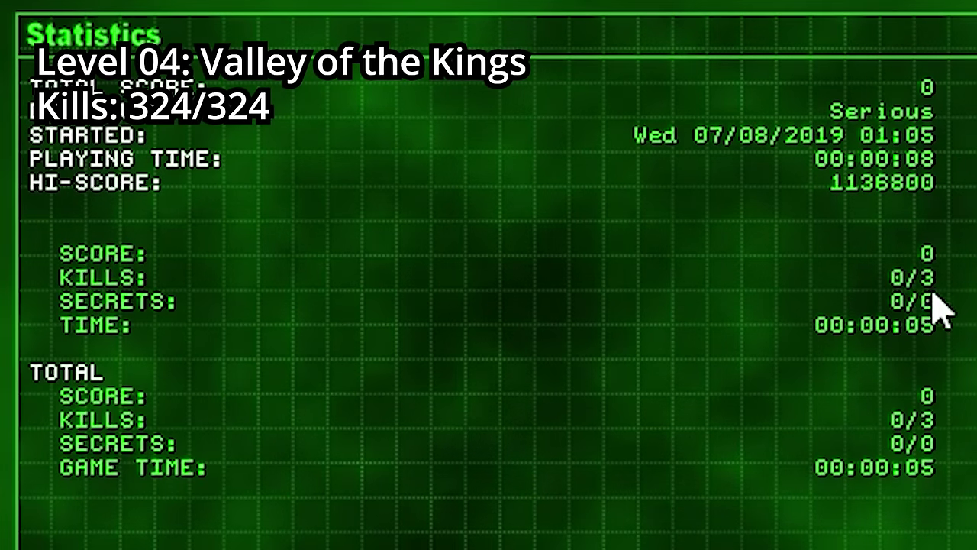
{"action": "key", "text": "Escape"}
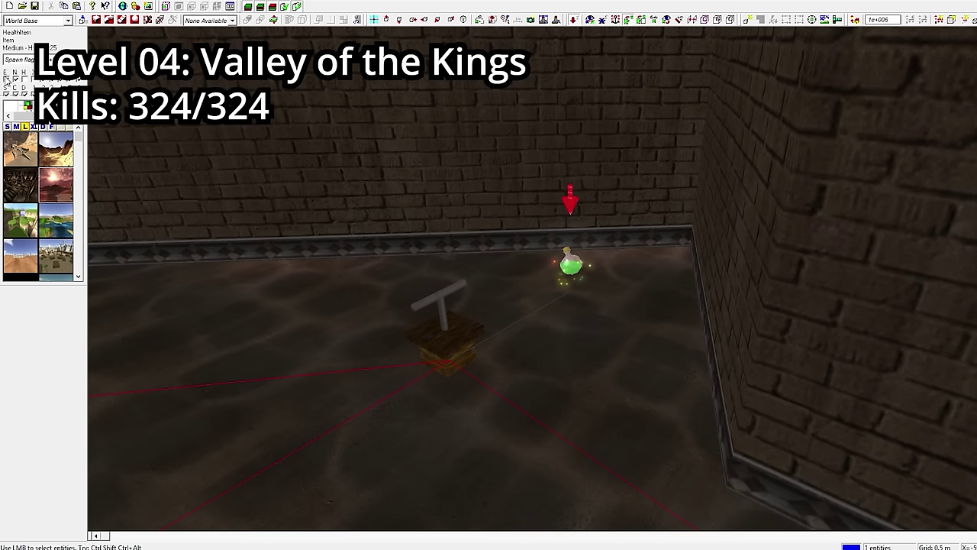
Inspect the enemy spawners beneath the Moon Mountains player start and the neighbouring trigger by selecting each of them.
{"action": "right_click_drag", "start_coordinate": [586, 239], "coordinate": [481, 276]}
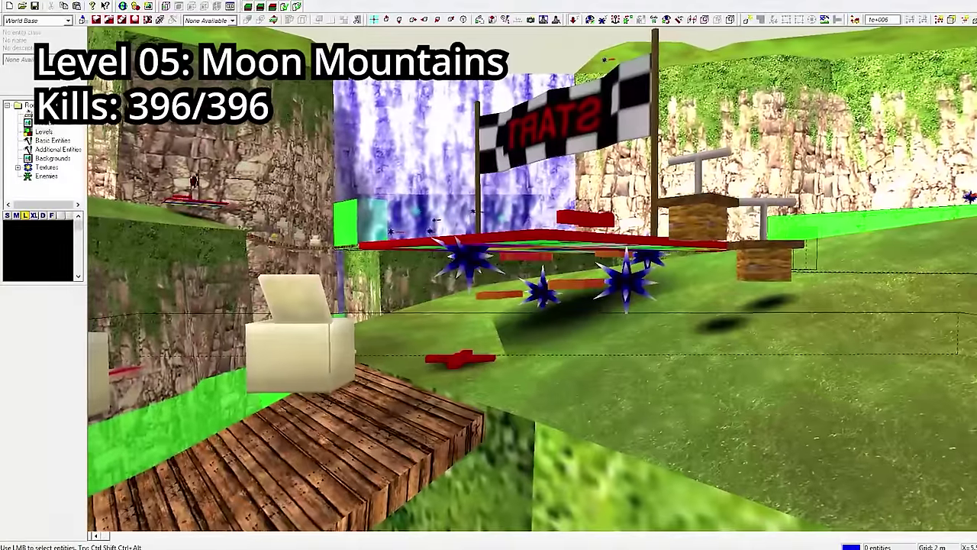
{"action": "left_click", "coordinate": [539, 302]}
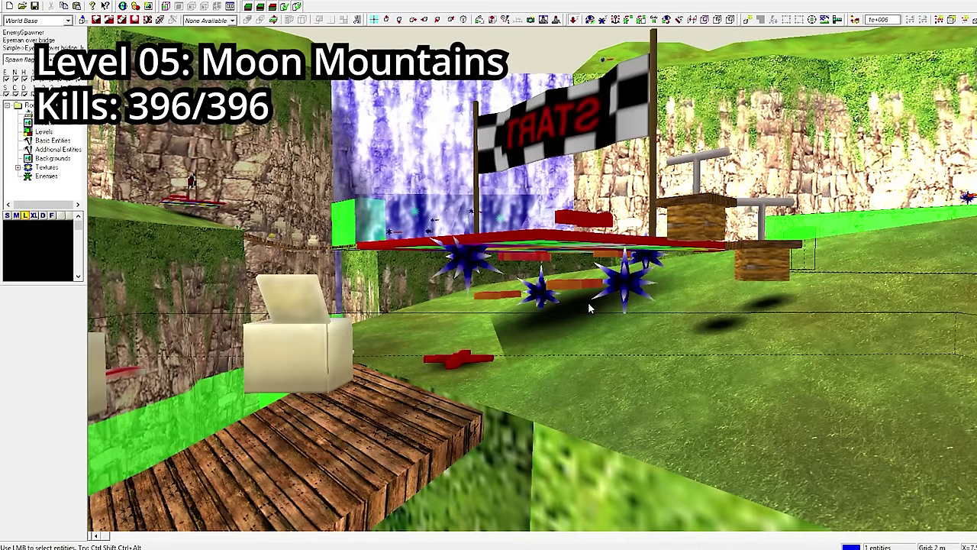
{"action": "left_click", "coordinate": [624, 280]}
{"action": "left_click", "coordinate": [758, 258]}
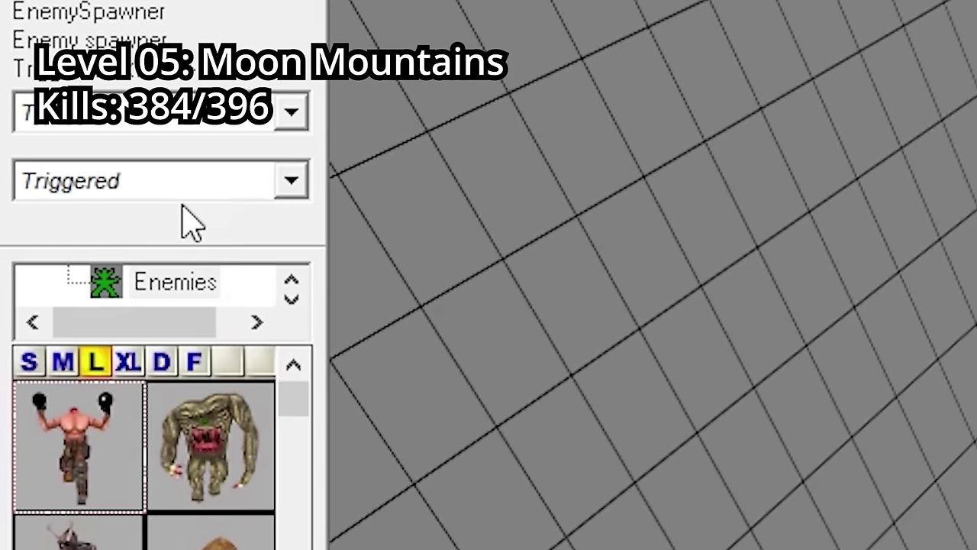
Set the enemy spawner's type to Simple and test-play the grey room with it.
{"action": "left_click", "coordinate": [186, 191]}
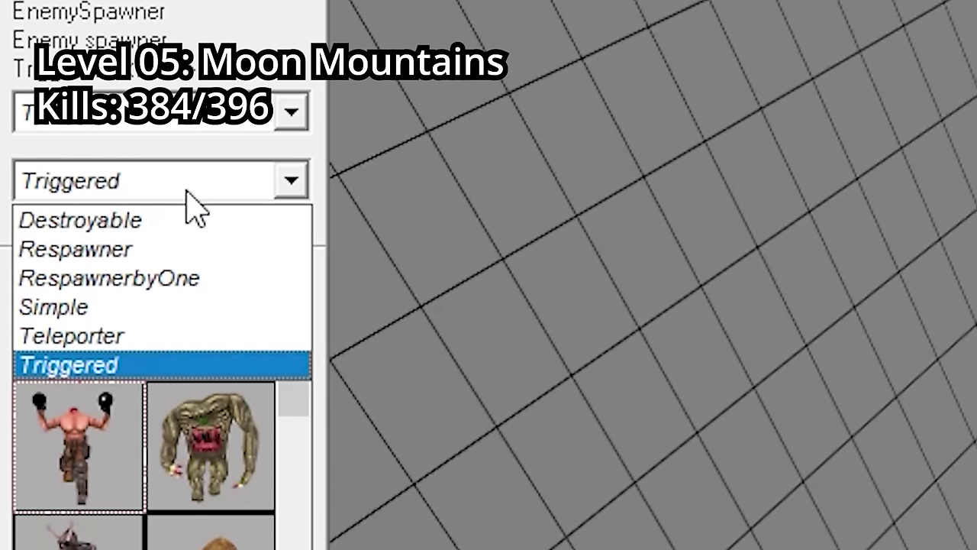
{"action": "left_click", "coordinate": [53, 306]}
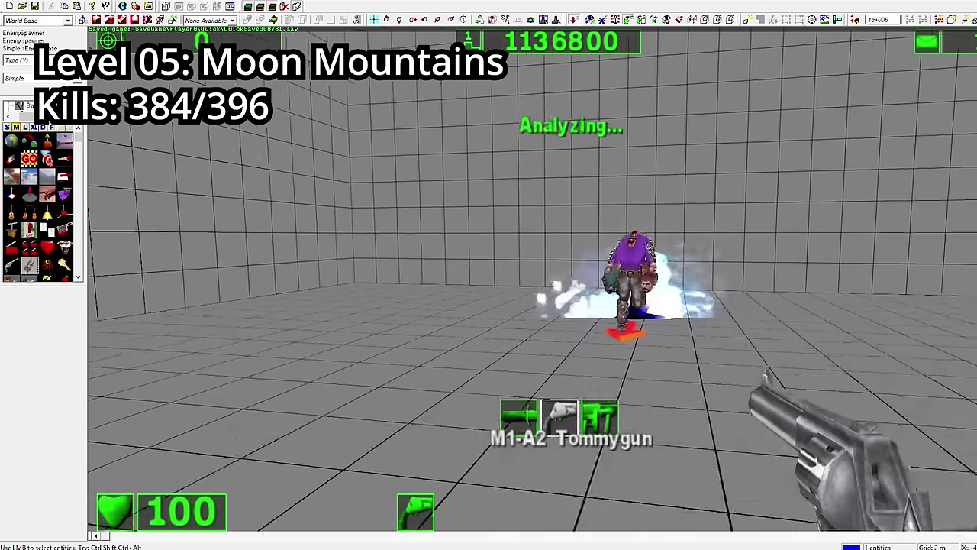
{"action": "left_click_drag", "start_coordinate": [532, 282], "coordinate": [532, 282]}
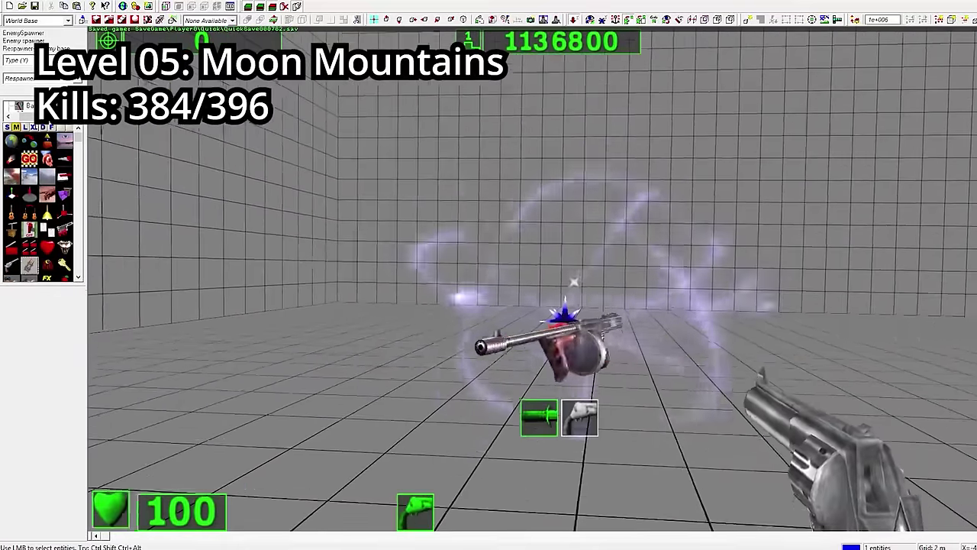
Test-play the grey room with the Respawner and Triggered spawner types, shooting the spawned monsters with the Tommygun.
{"action": "scroll", "coordinate": [489, 275], "scroll_direction": "down", "scroll_amount": 1}
{"action": "left_click_drag", "start_coordinate": [572, 281], "coordinate": [574, 281]}
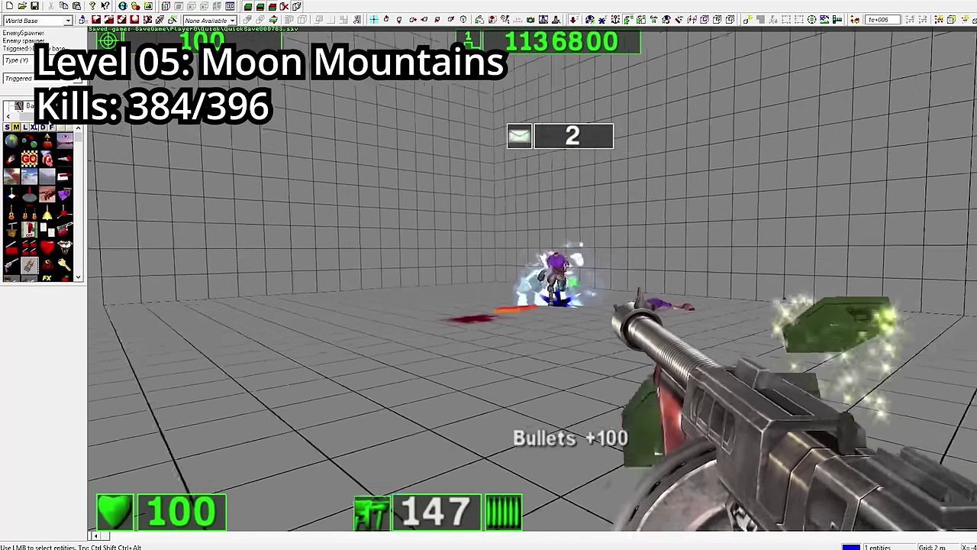
{"action": "left_click_drag", "start_coordinate": [573, 281], "coordinate": [573, 281]}
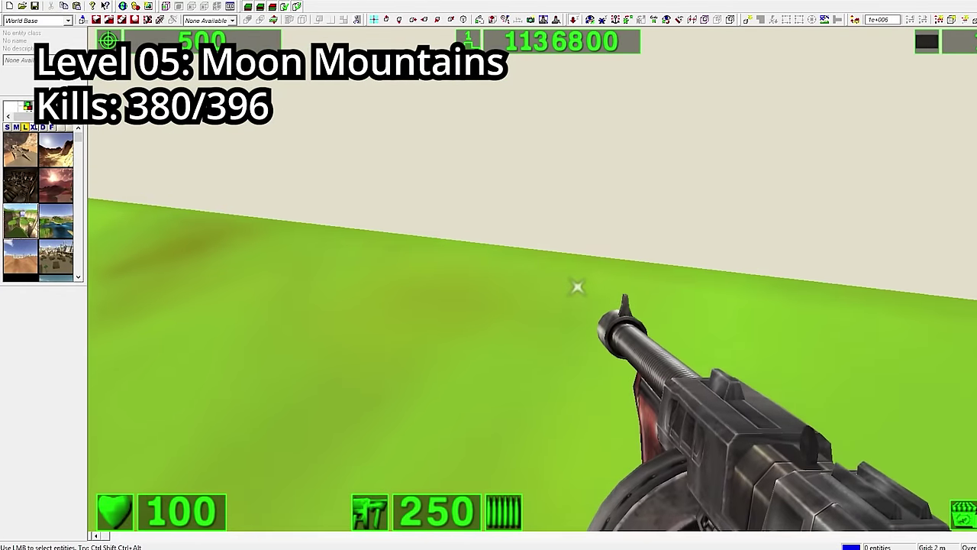
Switch to the rocket weapon in the Moon Mountains test and fire at the monsters in the distant grey room.
{"action": "key", "text": "5"}
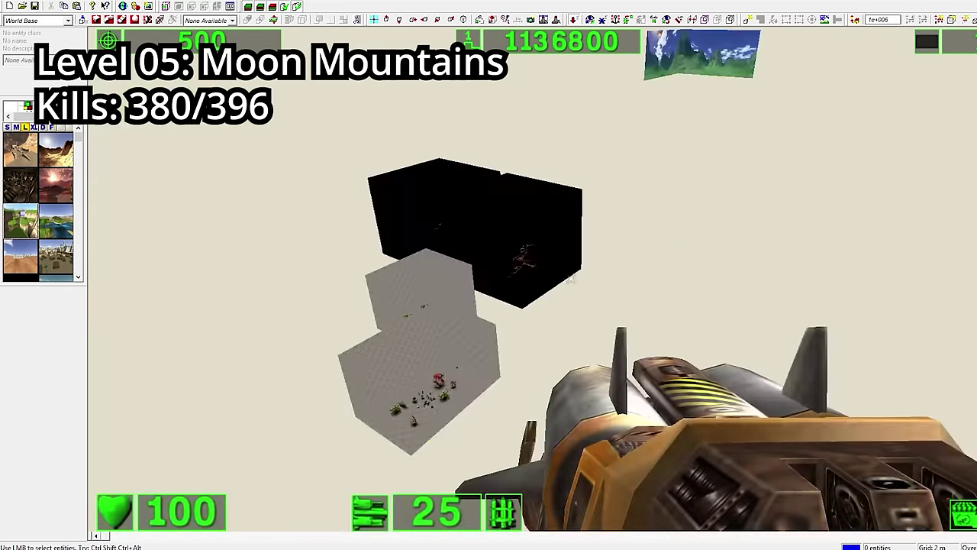
{"action": "left_click", "coordinate": [570, 279]}
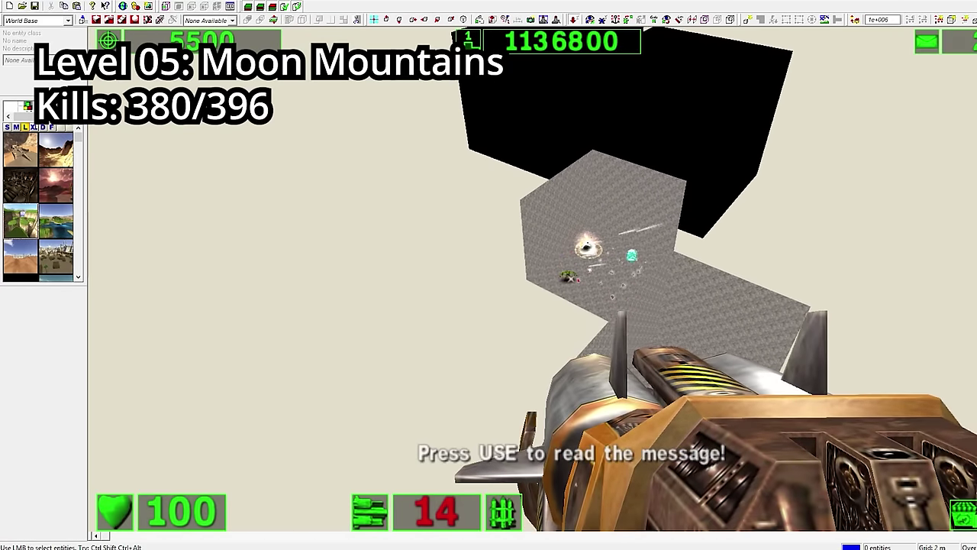
{"action": "left_click", "coordinate": [571, 279]}
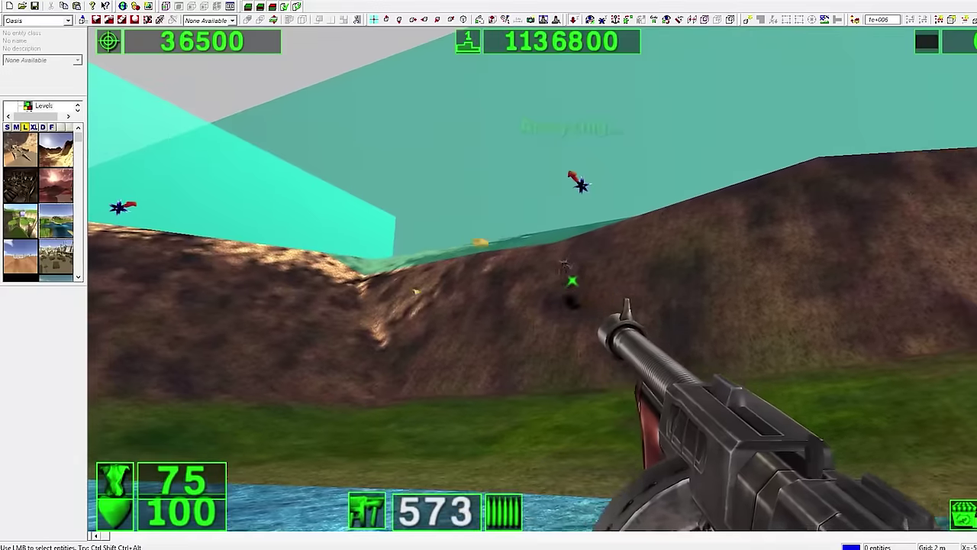
Test-play Oasis, shooting the monsters around the water with the Tommygun and walking across the grass near the temple.
{"action": "left_click", "coordinate": [571, 280]}
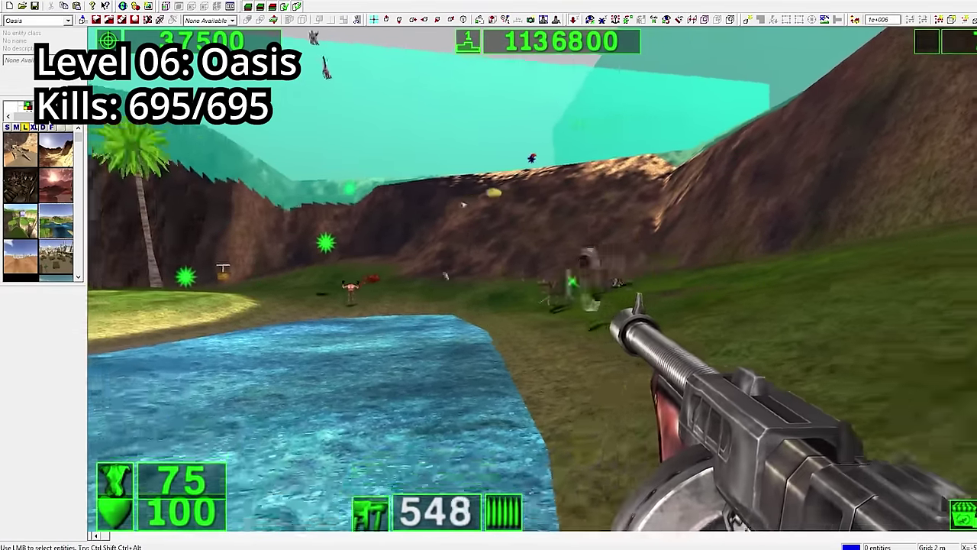
{"action": "left_click", "coordinate": [571, 280]}
{"action": "left_click", "coordinate": [571, 279]}
{"action": "left_click", "coordinate": [571, 280]}
{"action": "left_click", "coordinate": [571, 279]}
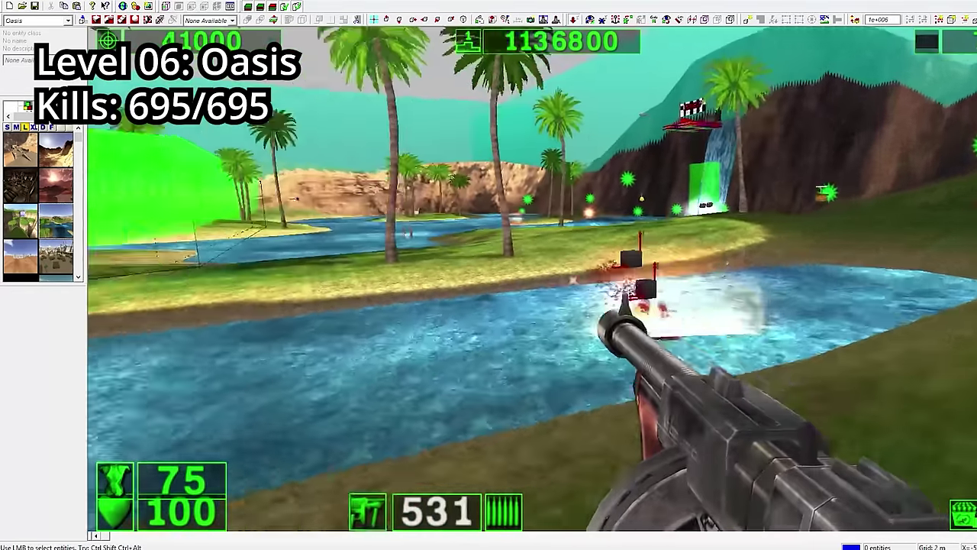
{"action": "left_click", "coordinate": [573, 280]}
{"action": "left_click", "coordinate": [573, 280]}
{"action": "left_click", "coordinate": [573, 280]}
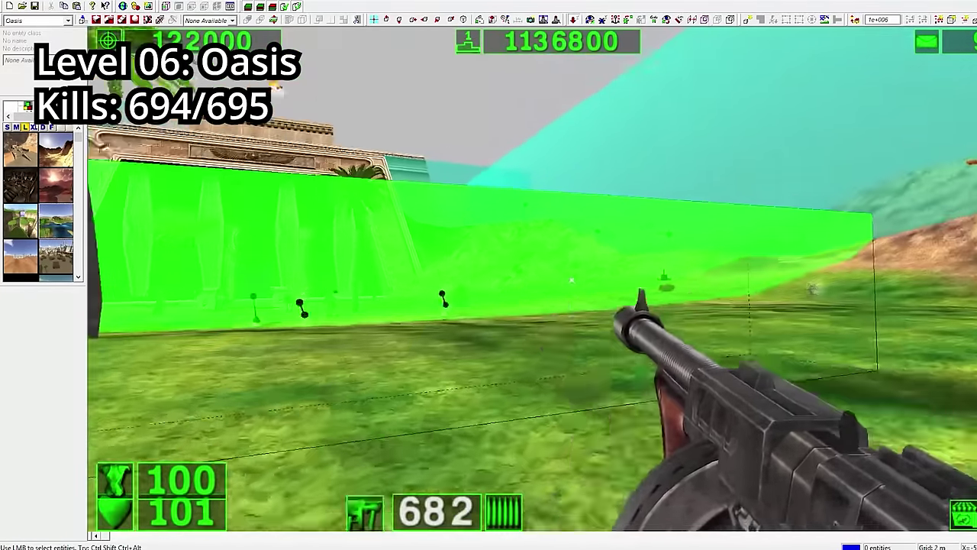
{"action": "key", "text": "w"}
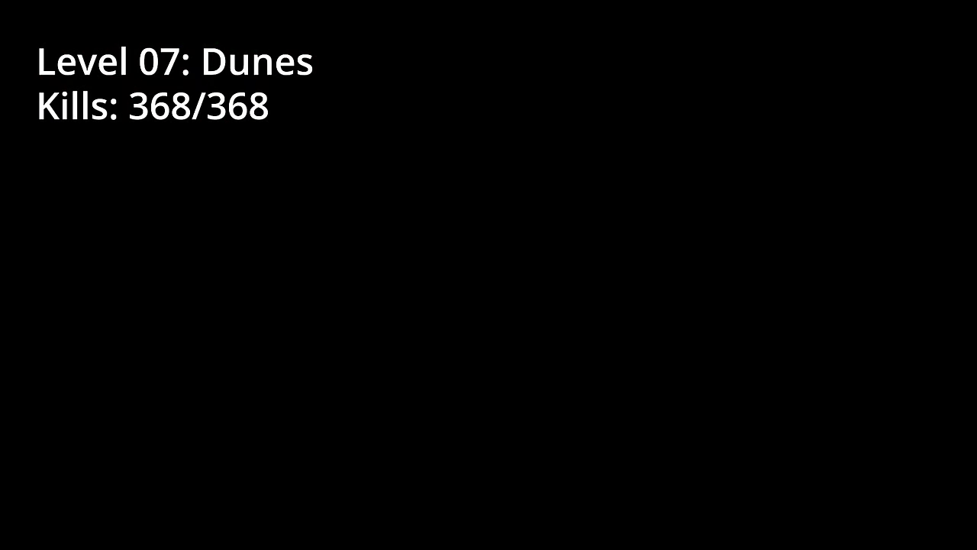
Show the Small Walker spawner's wait delay in Dunes, and test-play the pyramid courtyard around the triggers and player start.
{"action": "left_click", "coordinate": [23, 172]}
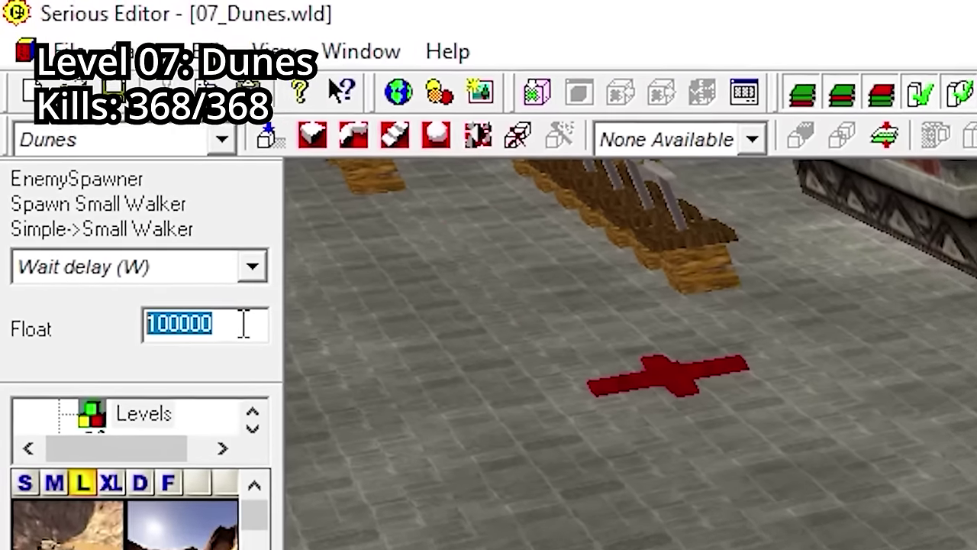
{"action": "left_click", "coordinate": [75, 79]}
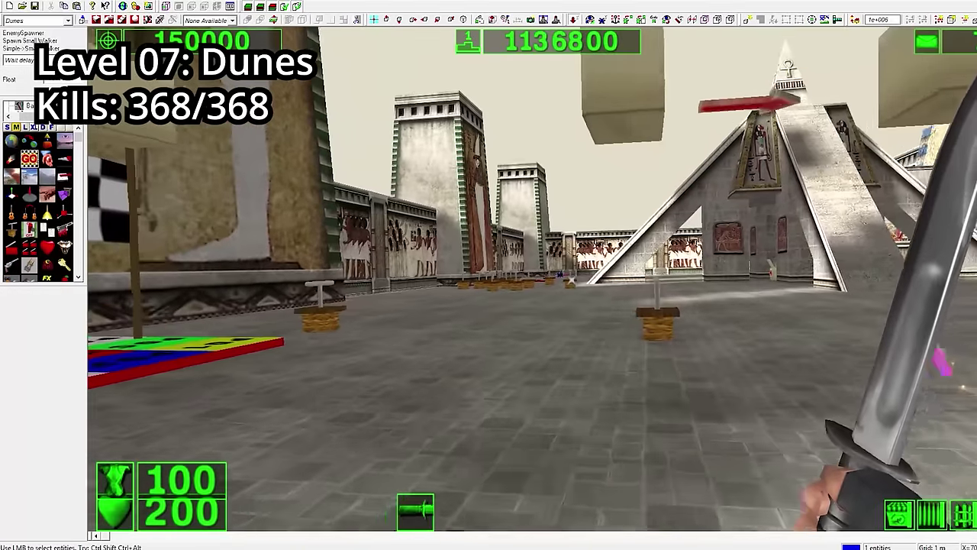
{"action": "key", "text": "w"}
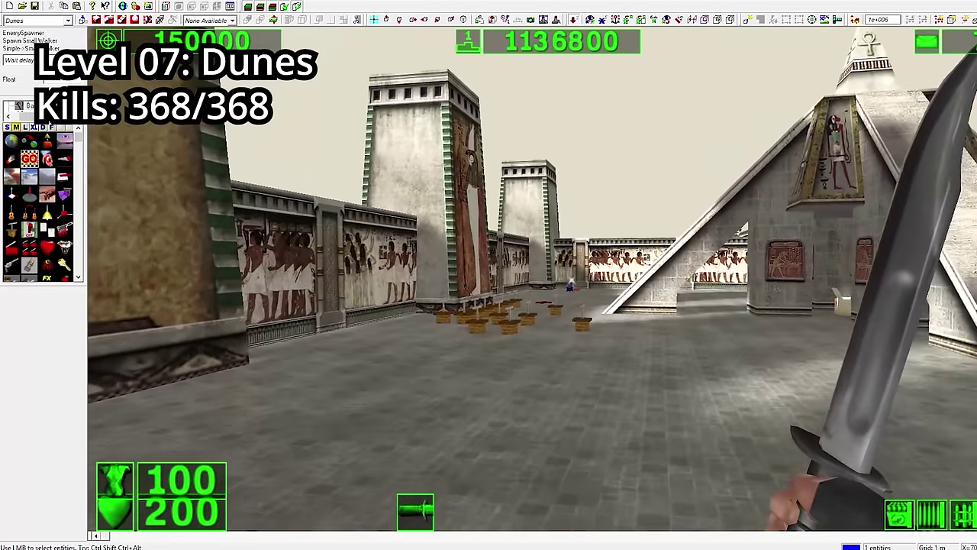
{"action": "key", "text": "w"}
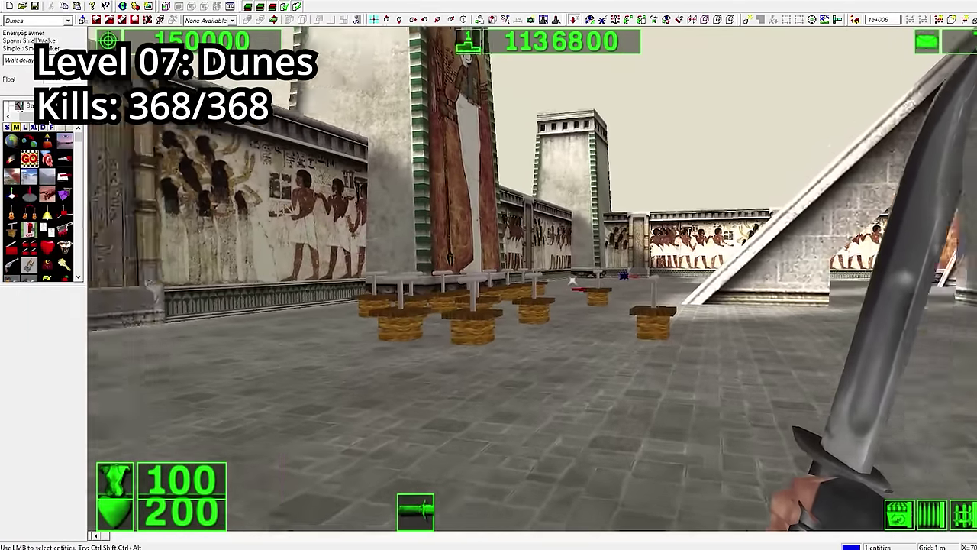
{"action": "key", "text": "w"}
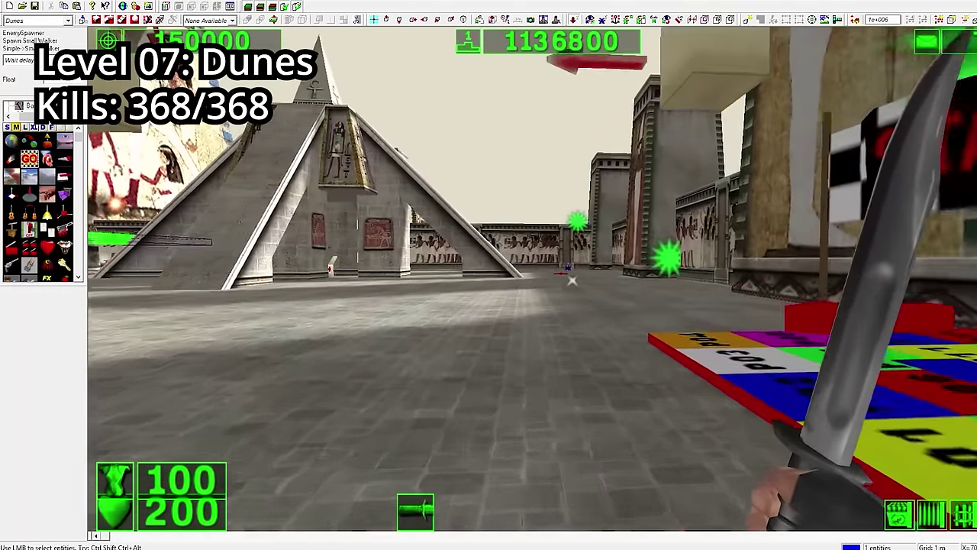
{"action": "key", "text": "w"}
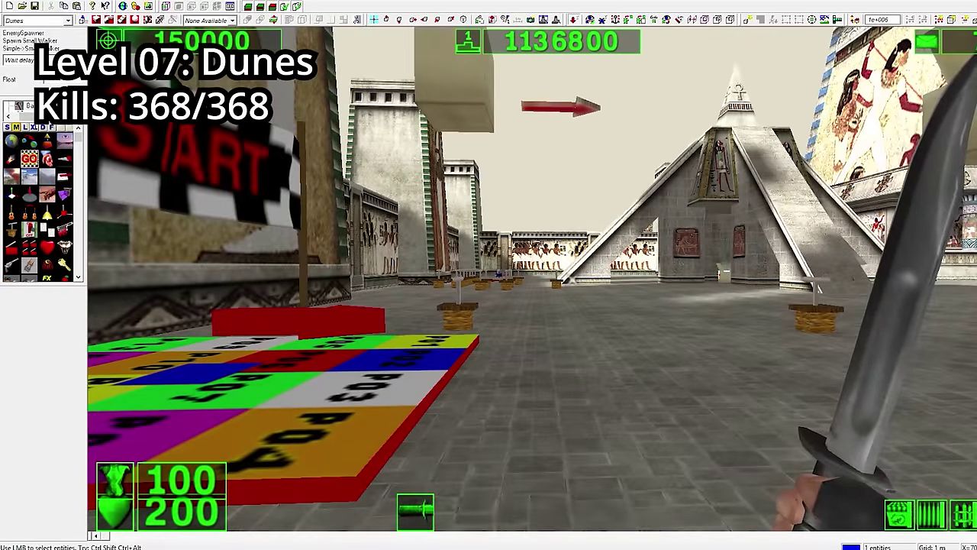
{"action": "key", "text": "w"}
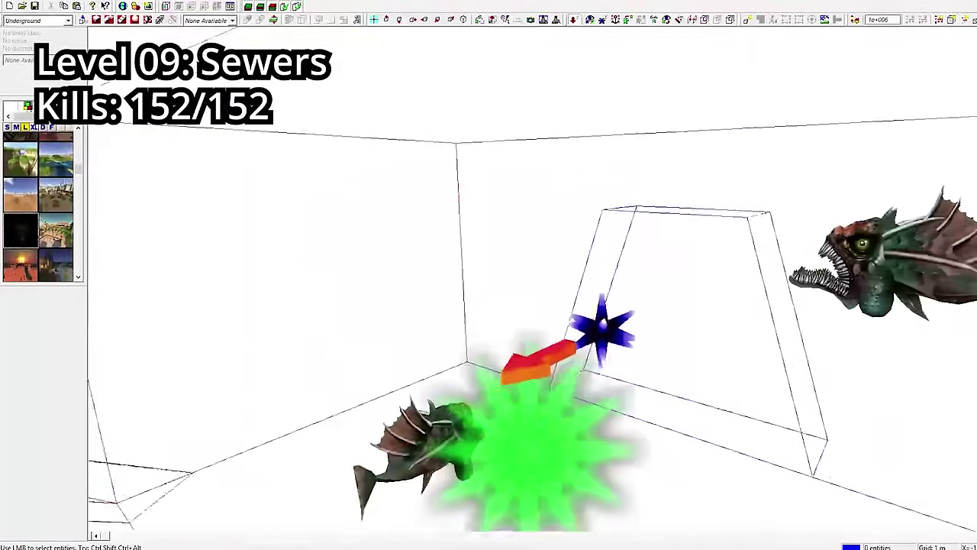
Show the spawn flags of the fish enemy spawner in the Sewers water area.
{"action": "left_click", "coordinate": [27, 86]}
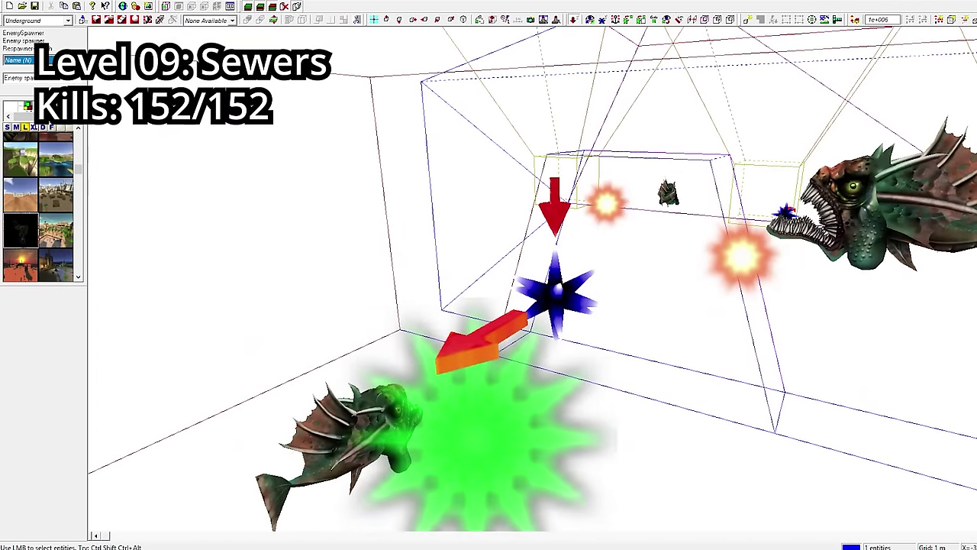
{"action": "left_click", "coordinate": [27, 86]}
{"action": "left_click", "coordinate": [23, 142]}
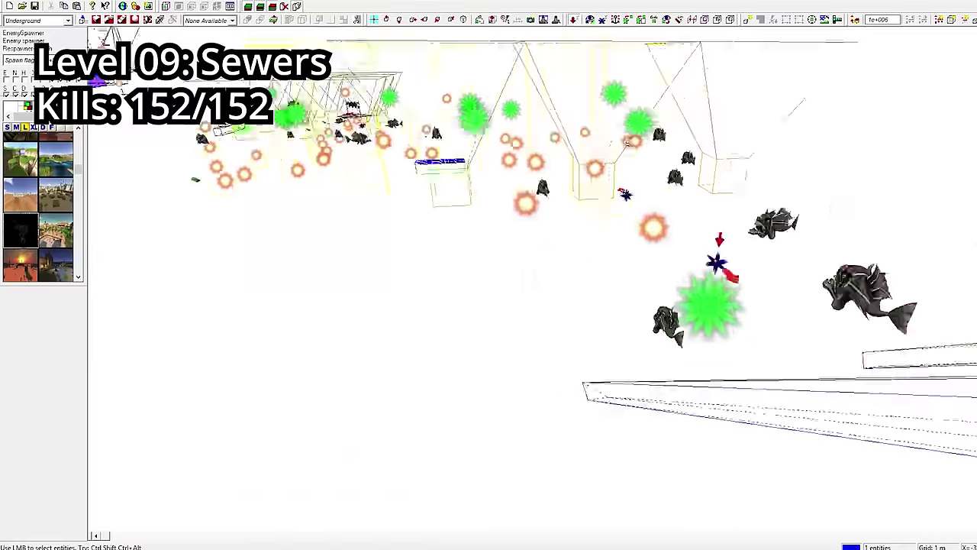
List all entities of the Sewers level, examine the Enemy Spawner entries and their spawn flags, and close the list.
{"action": "key", "text": "ctrl+shift+b"}
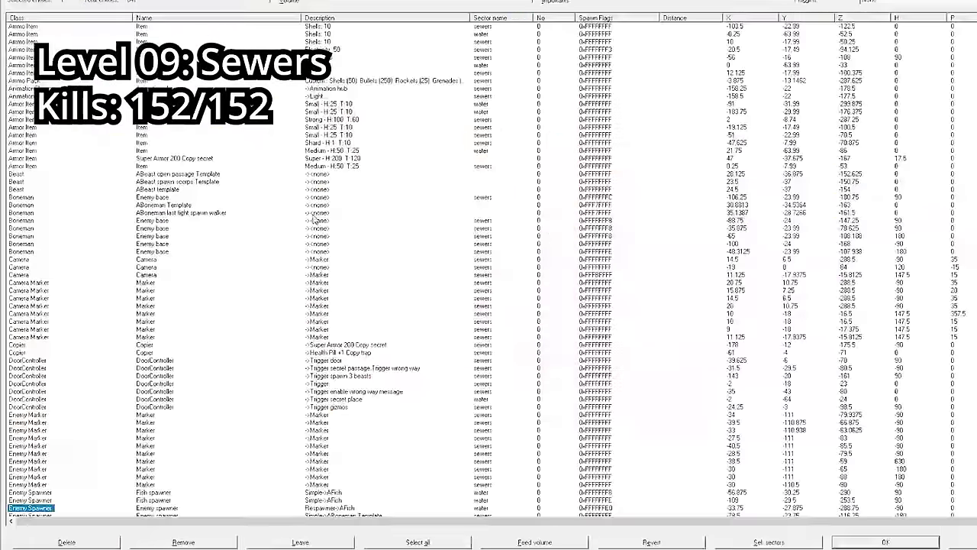
{"action": "scroll", "coordinate": [44, 431], "scroll_direction": "down", "scroll_amount": 3}
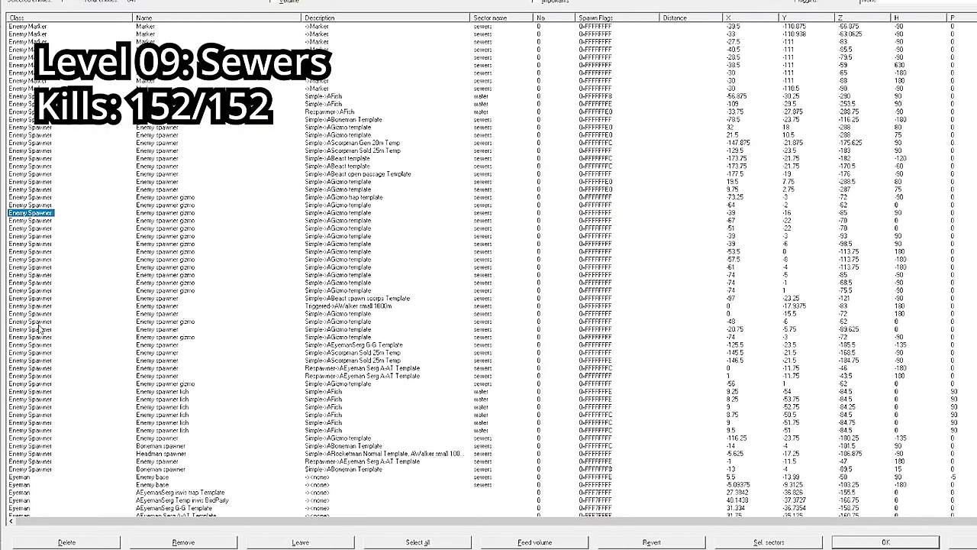
{"action": "key", "text": "Return"}
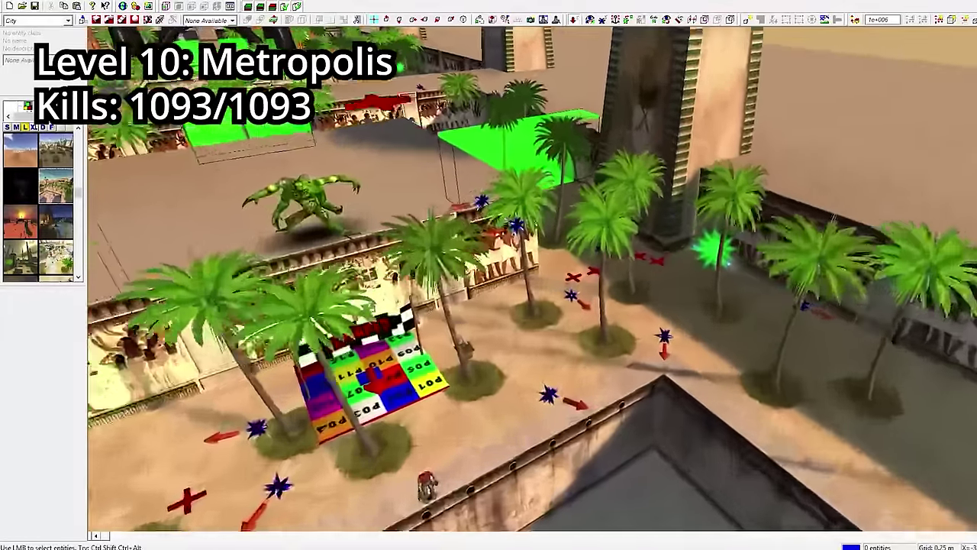
Select the Headman spawner near the Metropolis player start and show its template property.
{"action": "scroll", "coordinate": [572, 282], "scroll_direction": "up", "scroll_amount": 6}
{"action": "left_click", "coordinate": [557, 322]}
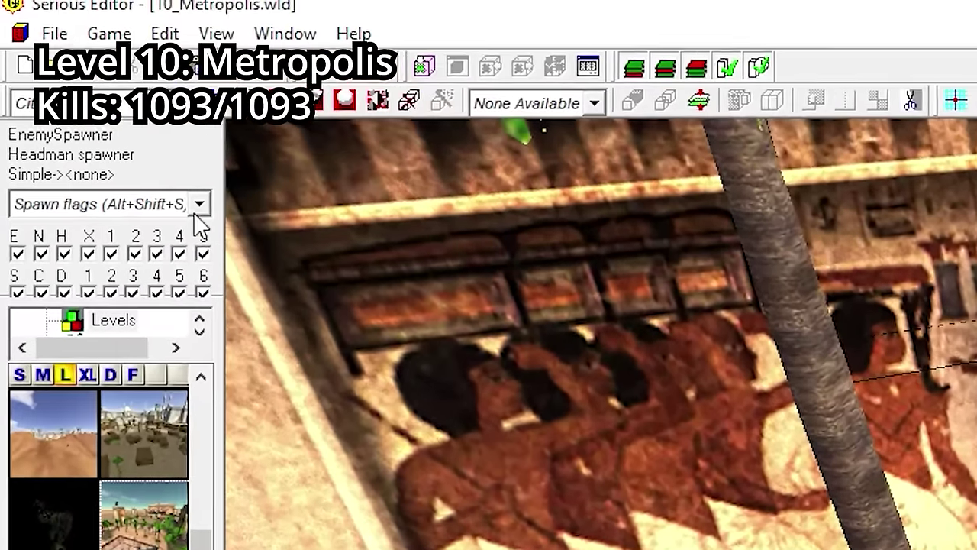
{"action": "left_click", "coordinate": [78, 59]}
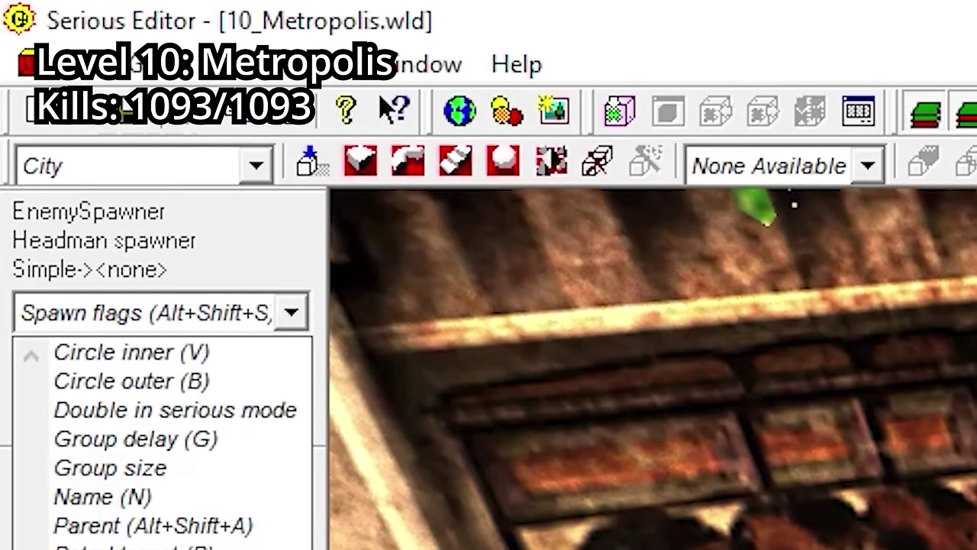
{"action": "left_click", "coordinate": [137, 453]}
{"action": "left_click", "coordinate": [113, 389]}
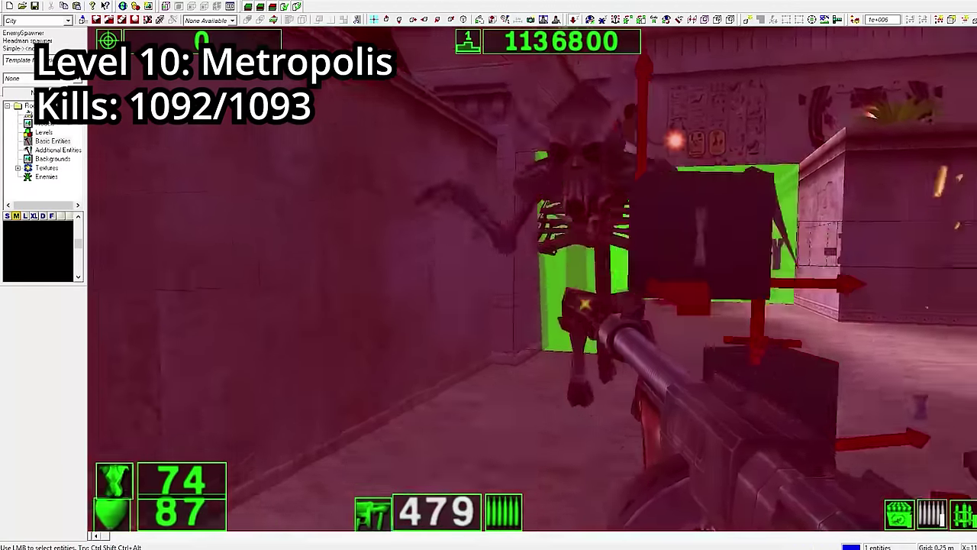
{"action": "scroll", "coordinate": [489, 275], "scroll_direction": "down", "scroll_amount": 3}
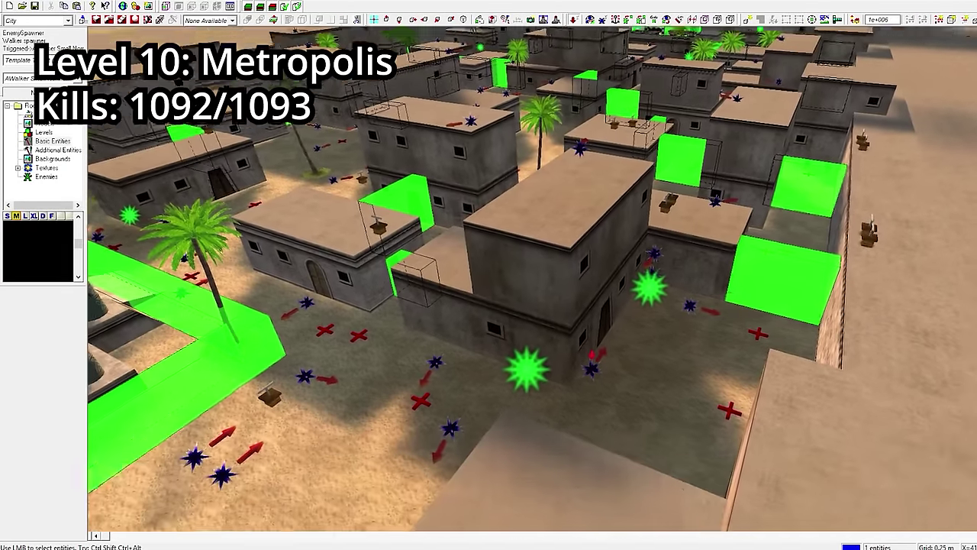
Examine the triggered Small Walker spawner beside the house and the surrounding spawners in the Metropolis streets.
{"action": "scroll", "coordinate": [532, 252], "scroll_direction": "up", "scroll_amount": 5}
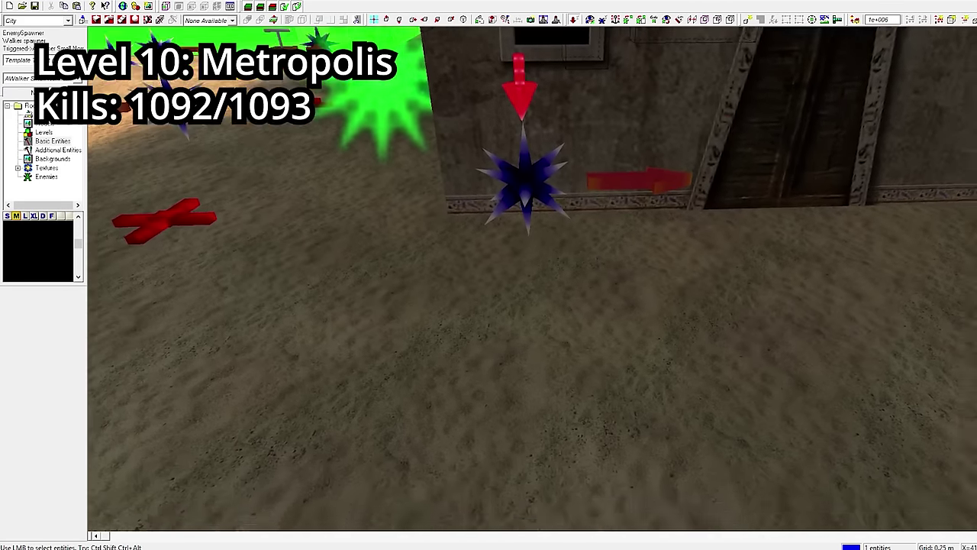
{"action": "scroll", "coordinate": [532, 279], "scroll_direction": "down", "scroll_amount": 10}
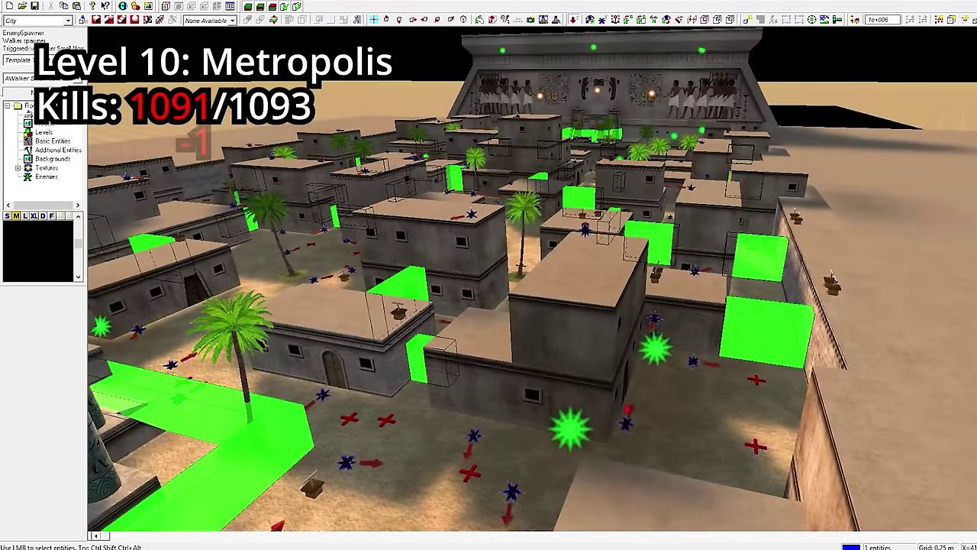
{"action": "scroll", "coordinate": [533, 279], "scroll_direction": "up", "scroll_amount": 10}
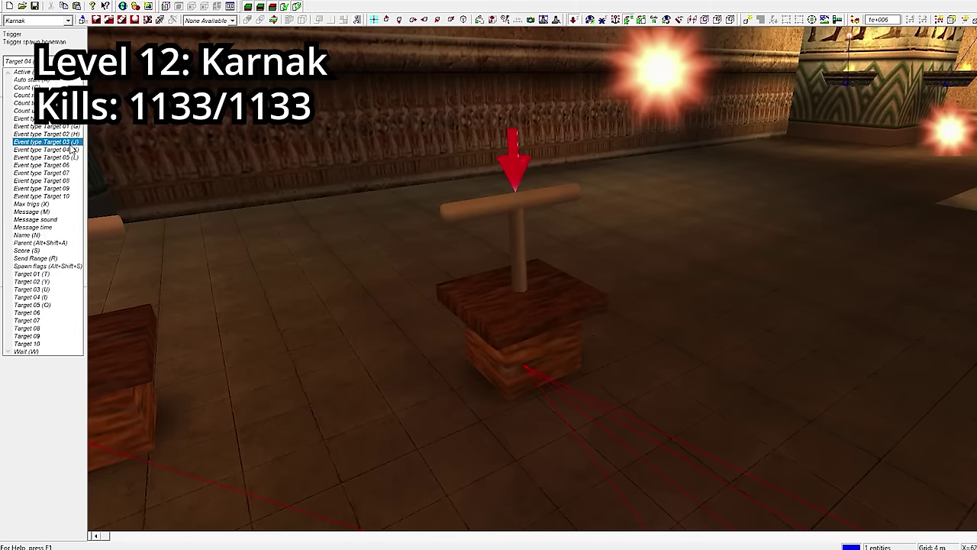
Show the boneman spawn trigger's Event type Target 04 in Karnak and the left statue puzzle trigger's Target 03.
{"action": "left_click", "coordinate": [73, 150]}
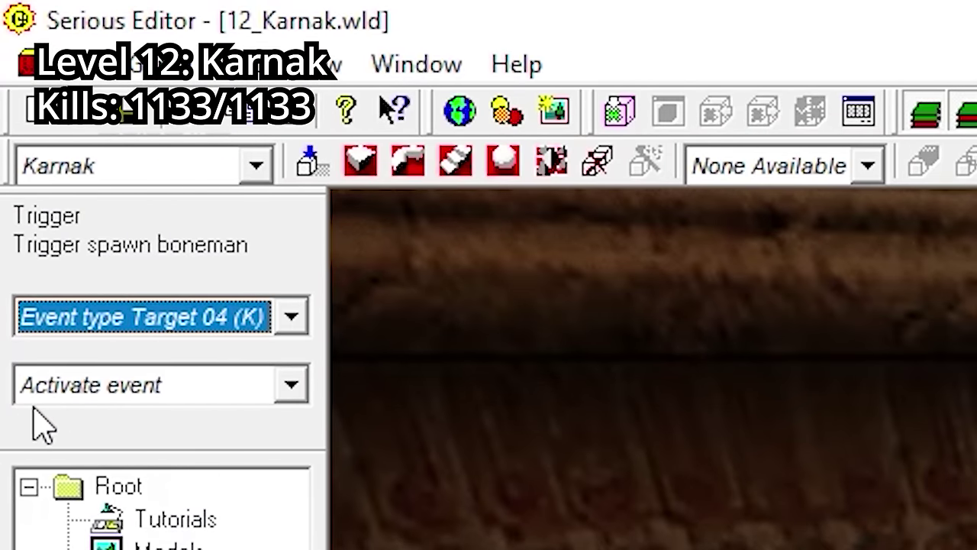
{"action": "left_click", "coordinate": [164, 394]}
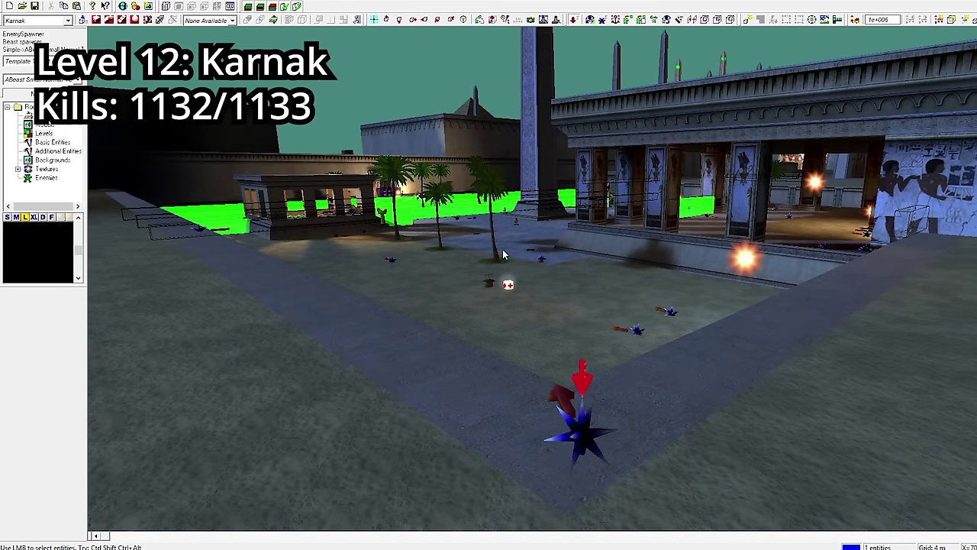
{"action": "left_click_drag", "start_coordinate": [502, 254], "coordinate": [542, 213]}
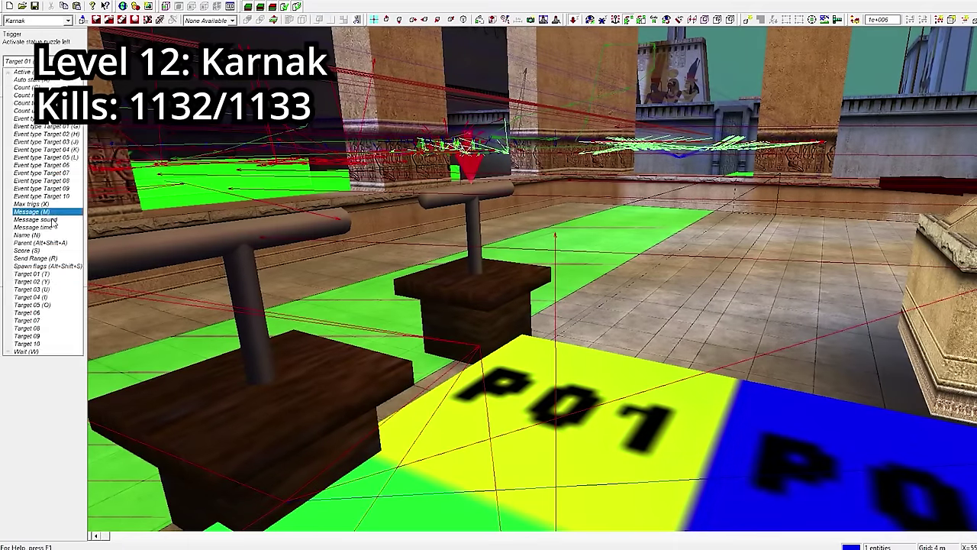
{"action": "left_click", "coordinate": [55, 176]}
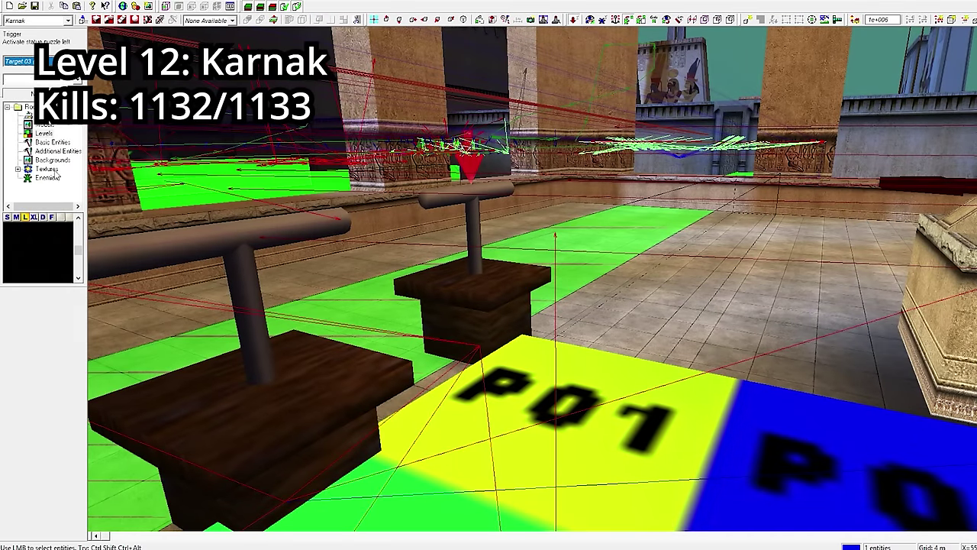
{"action": "key", "text": "Delete"}
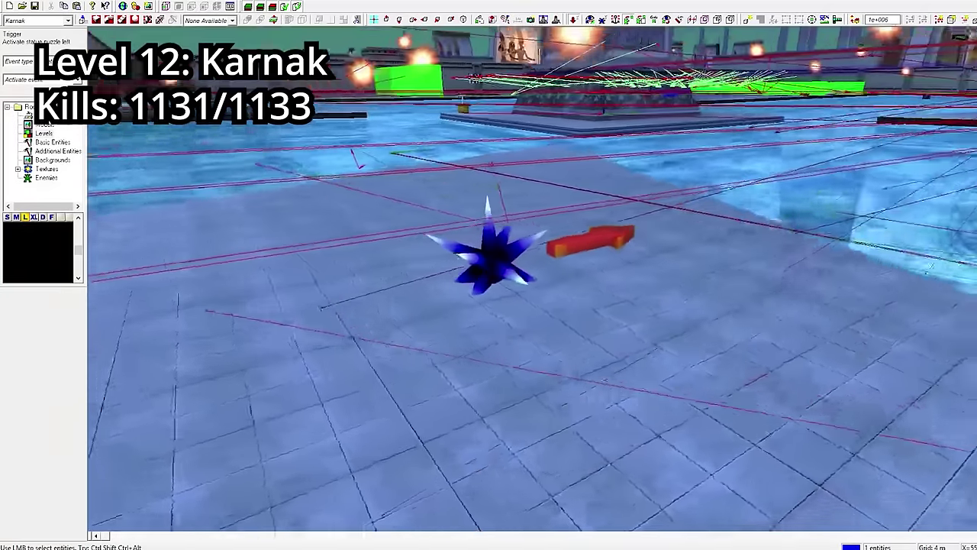
Select the scorpion spawner on the paving by the Karnak pool and show its template target.
{"action": "left_click", "coordinate": [585, 267]}
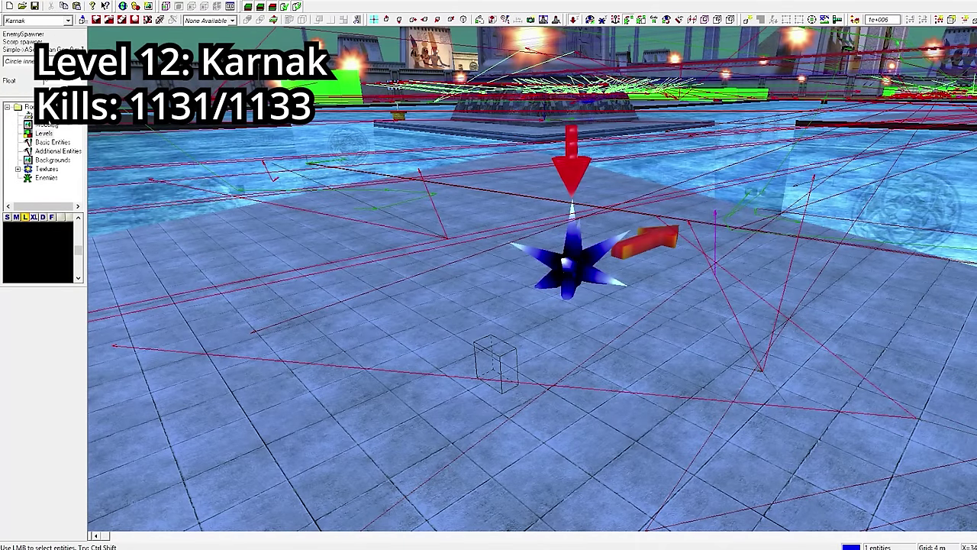
{"action": "left_click", "coordinate": [44, 61]}
{"action": "left_click", "coordinate": [45, 173]}
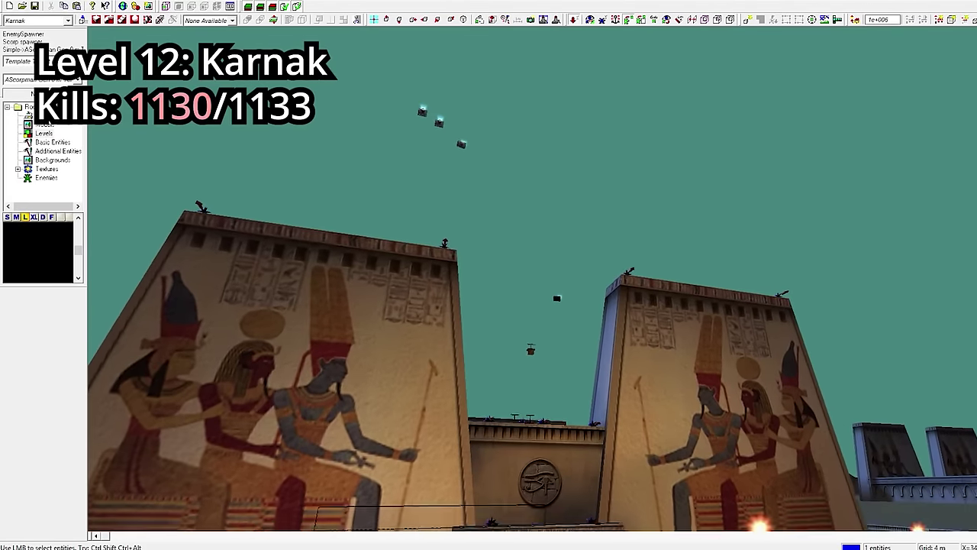
Show the total count of the triggered small beast spawner on the ledge above the Karnak gate.
{"action": "key", "text": "Up"}
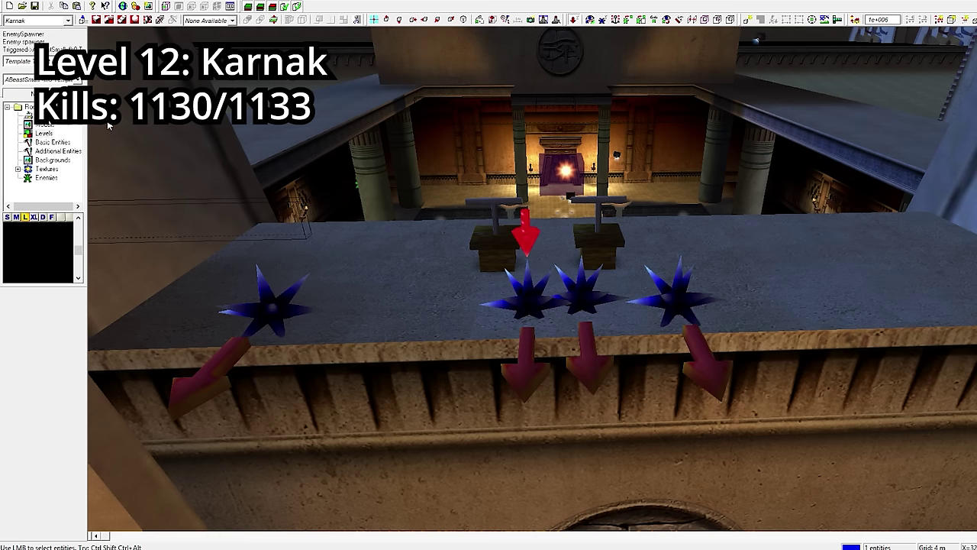
{"action": "left_click", "coordinate": [38, 61]}
{"action": "left_click", "coordinate": [40, 182]}
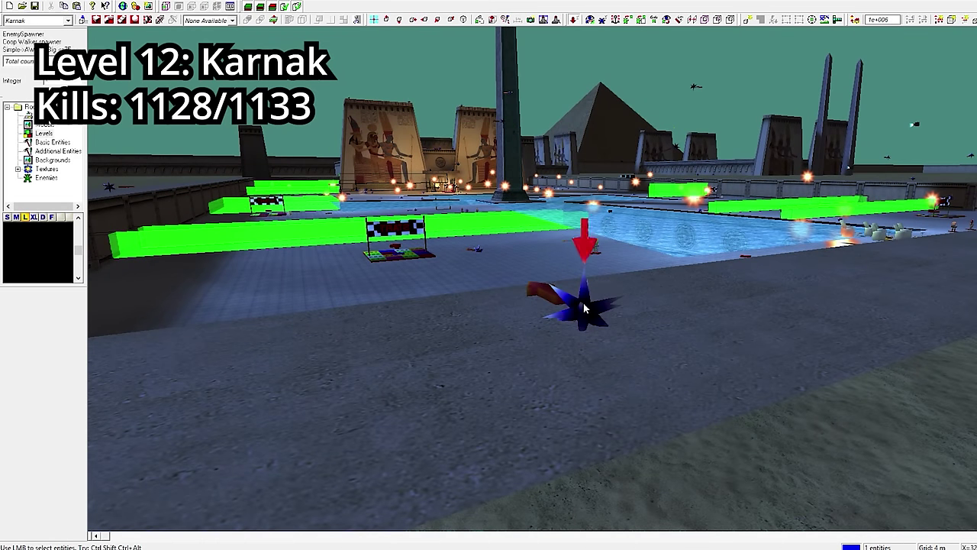
Show the template target of the coop walker spawner near the Karnak pools.
{"action": "left_click", "coordinate": [42, 61]}
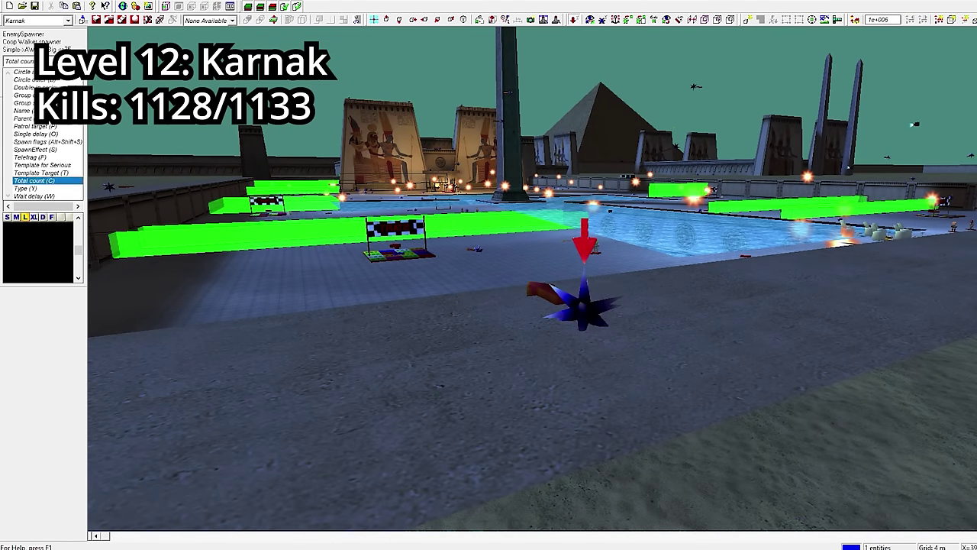
{"action": "left_click", "coordinate": [43, 173]}
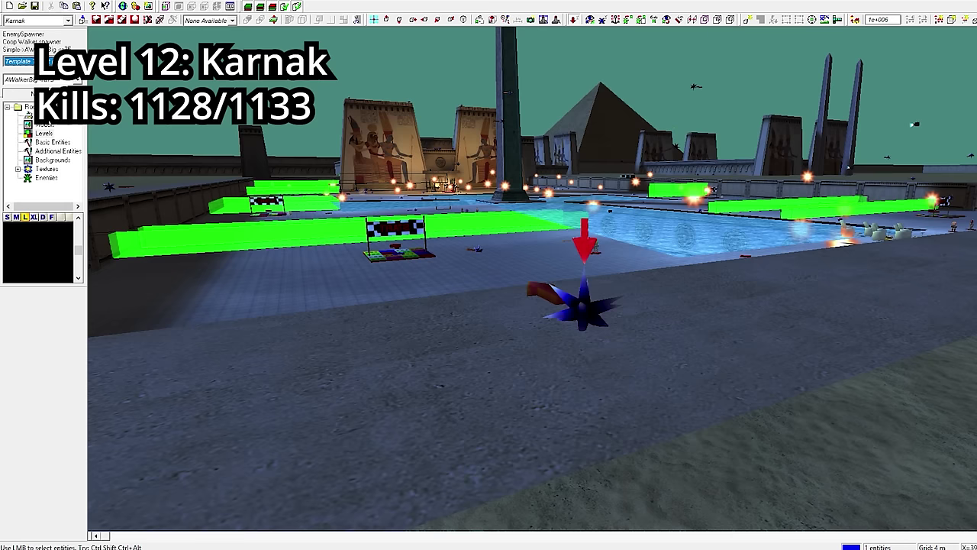
{"action": "left_click", "coordinate": [42, 61]}
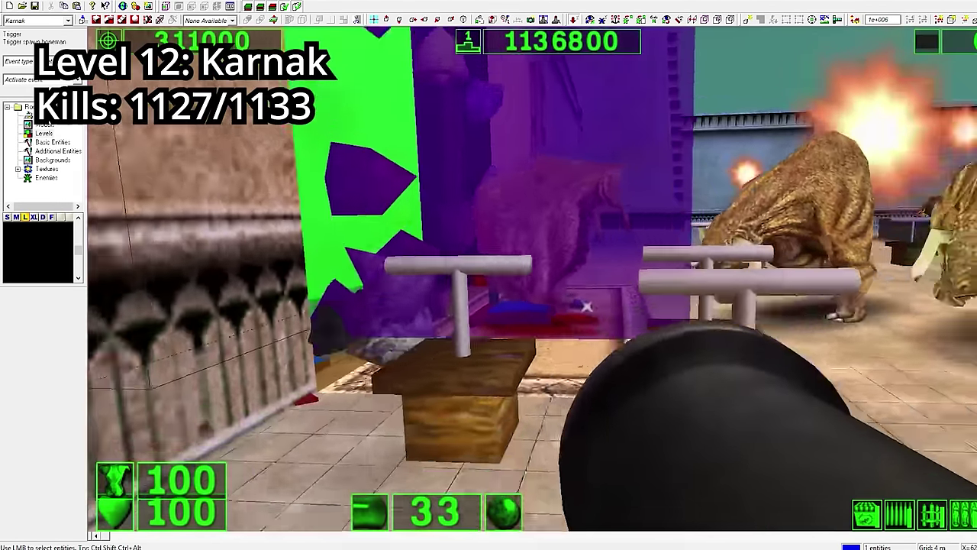
Test-play Karnak from the trigger area to the palm courtyard, shooting the spawned enemies with the cannon, minigun and laser.
{"action": "left_click", "coordinate": [587, 305]}
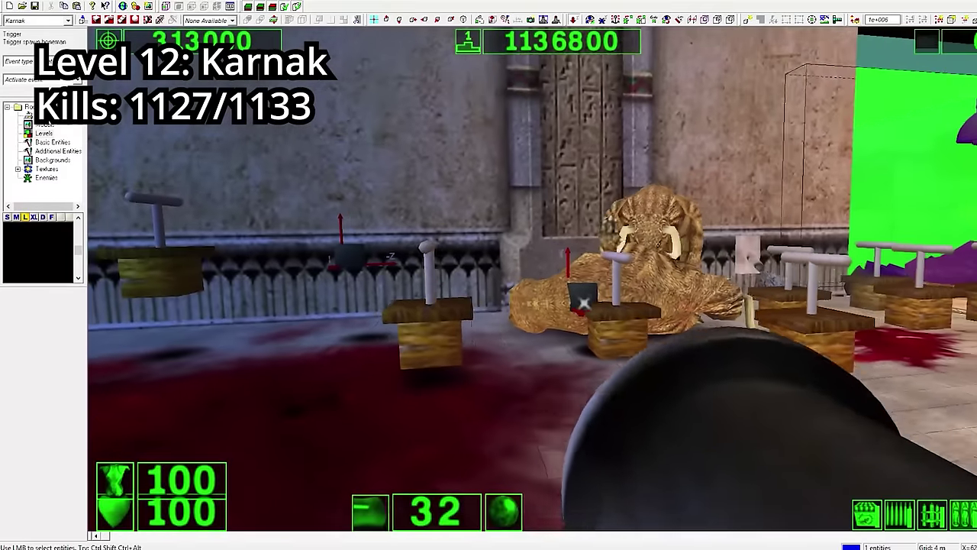
{"action": "left_click", "coordinate": [583, 302]}
{"action": "key", "text": "w"}
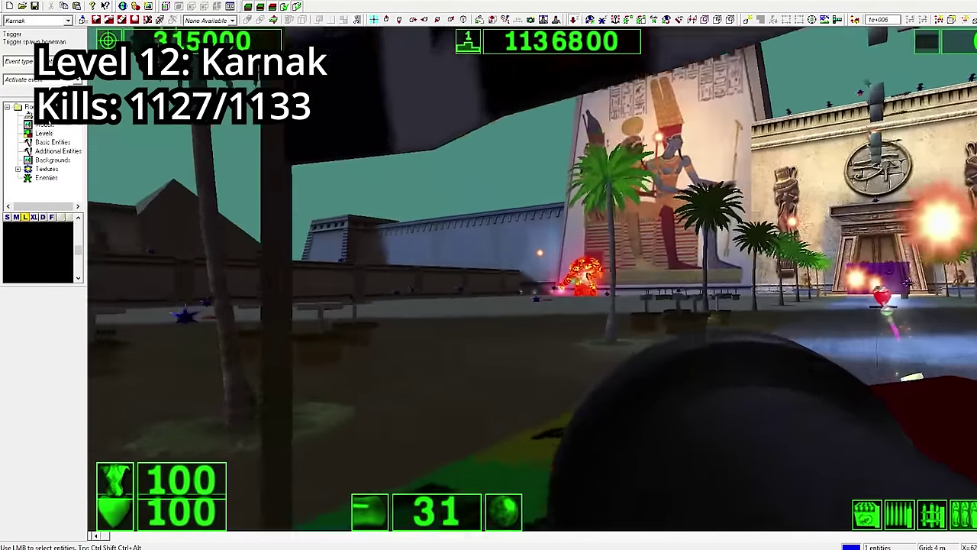
{"action": "left_click", "coordinate": [582, 300]}
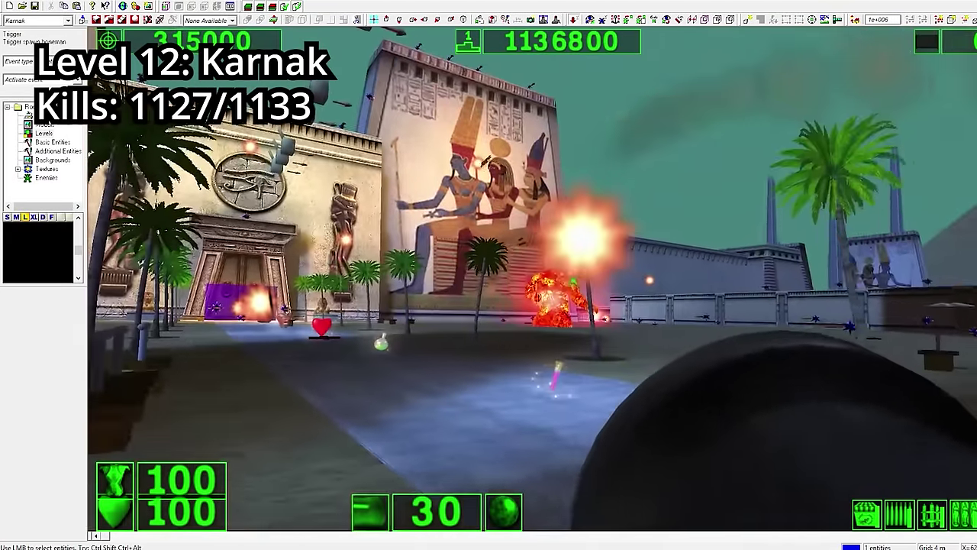
{"action": "left_click", "coordinate": [573, 281]}
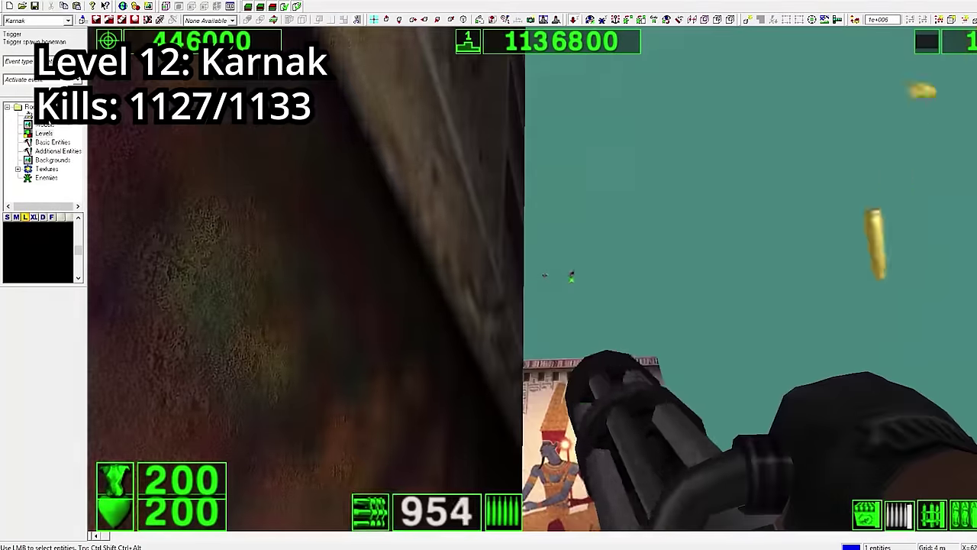
{"action": "mouse_move", "coordinate": [572, 278]}
{"action": "left_mouse_down"}
{"action": "mouse_move", "coordinate": [585, 306]}
{"action": "mouse_move", "coordinate": [571, 283]}
{"action": "left_mouse_up"}
{"action": "scroll", "coordinate": [571, 279], "scroll_direction": "down", "scroll_amount": 3}
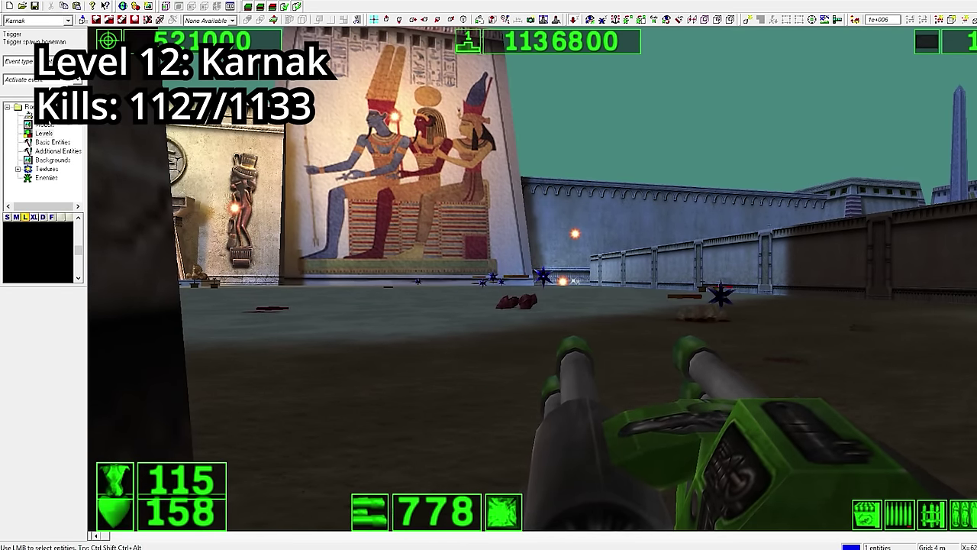
{"action": "left_click_drag", "start_coordinate": [572, 284], "coordinate": [573, 283]}
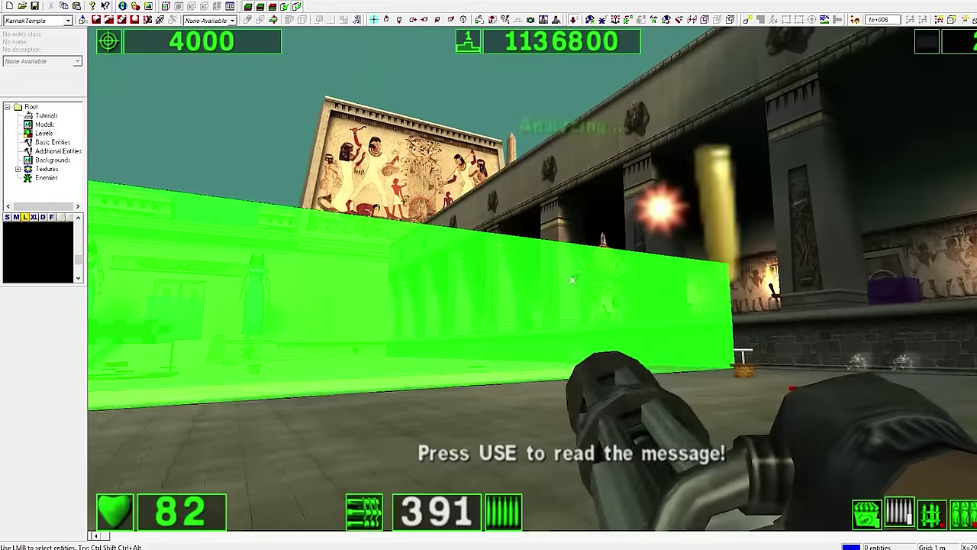
Test-play the Luxor temple courtyard, shooting the statues with the rocket launcher and firing the grenade launcher at the skeletons.
{"action": "left_click_drag", "start_coordinate": [595, 236], "coordinate": [595, 235]}
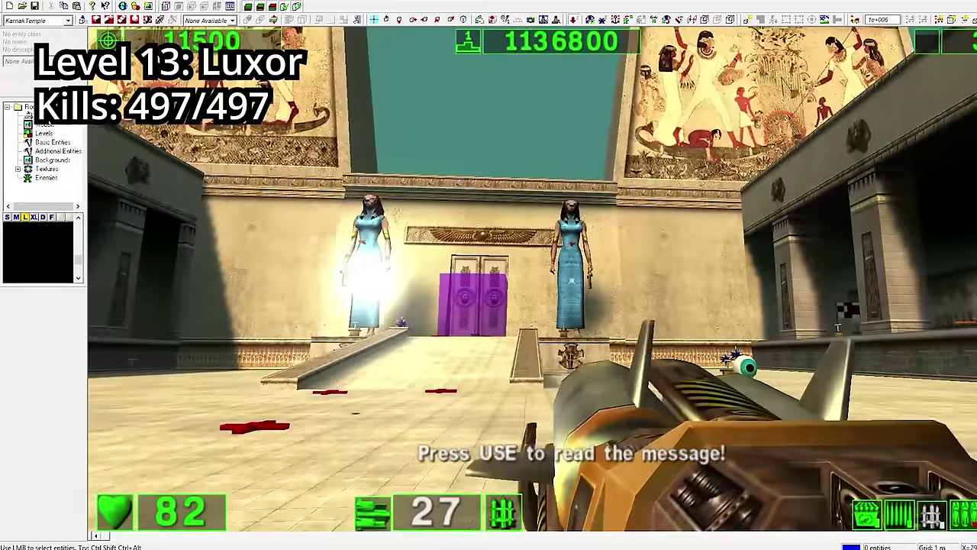
{"action": "left_click", "coordinate": [571, 281]}
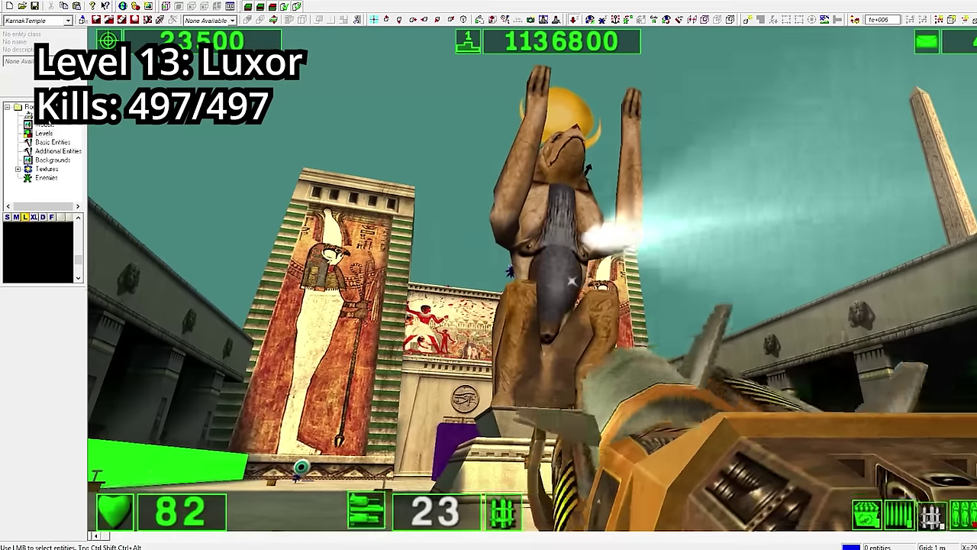
{"action": "scroll", "coordinate": [572, 281], "scroll_direction": "down", "scroll_amount": 1}
{"action": "left_click", "coordinate": [571, 281]}
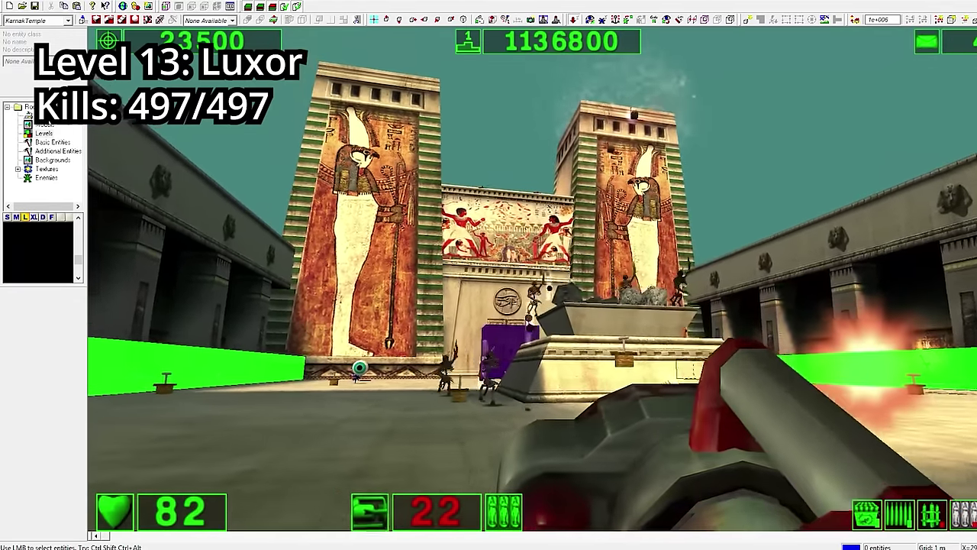
{"action": "left_click", "coordinate": [571, 281]}
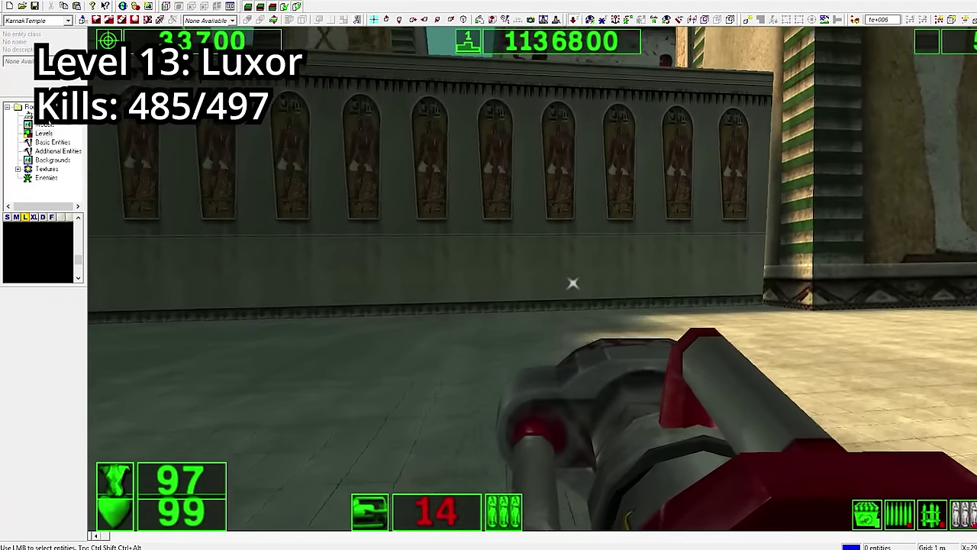
Fire a grenade at the side wall of the Luxor courtyard and switch to the rocket launcher.
{"action": "left_click", "coordinate": [573, 285]}
{"action": "scroll", "coordinate": [573, 285], "scroll_direction": "up", "scroll_amount": 1}
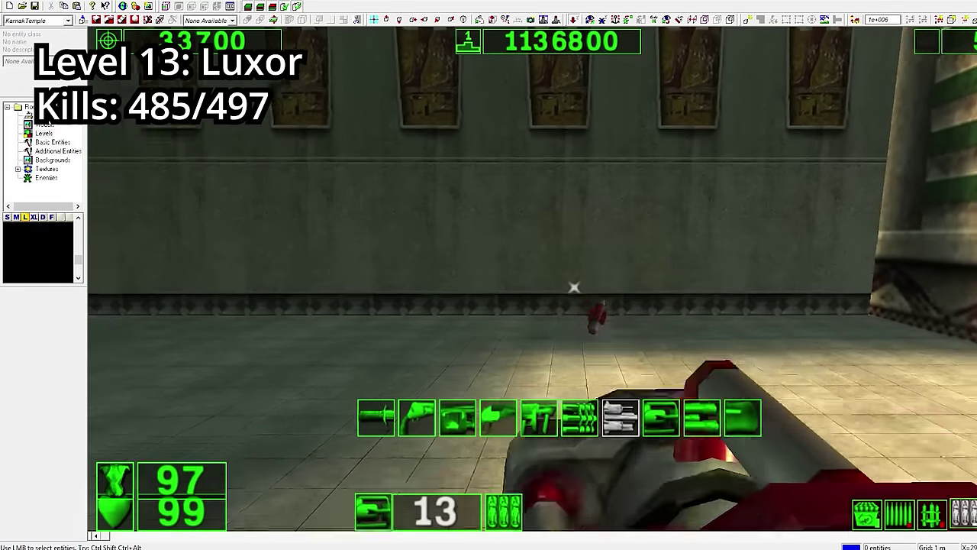
{"action": "left_click", "coordinate": [579, 300]}
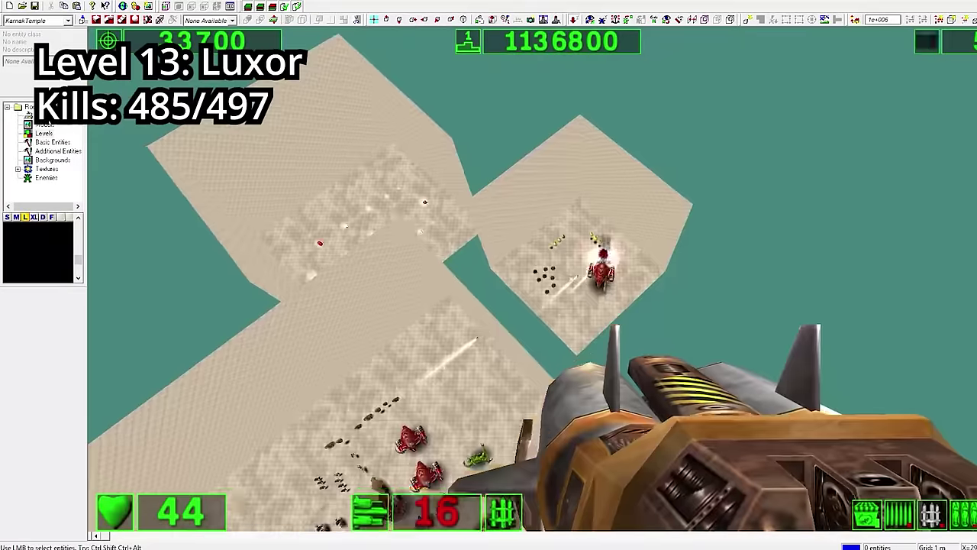
Shoot the template enemies in the small separate room outside the Luxor map with the rocket launcher and the laser.
{"action": "left_click", "coordinate": [532, 278]}
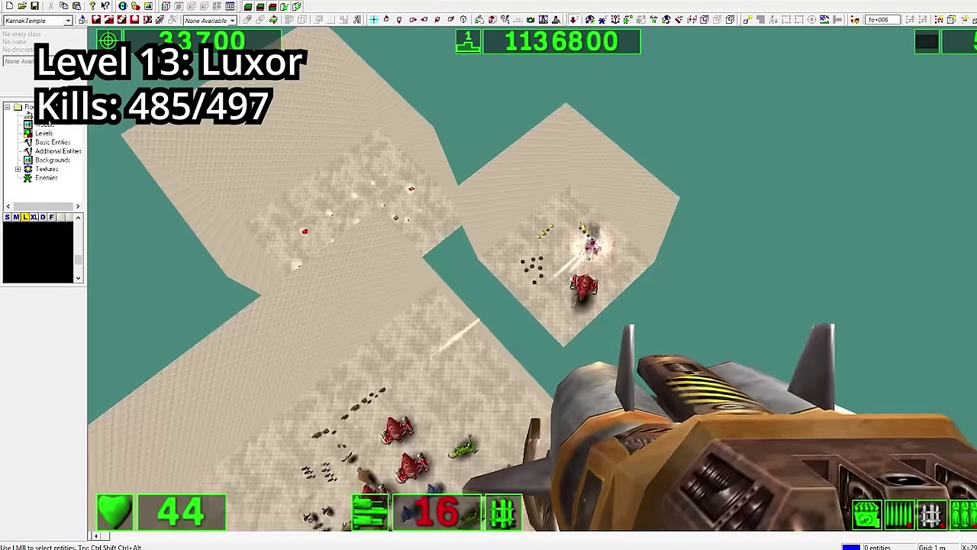
{"action": "scroll", "coordinate": [532, 280], "scroll_direction": "down", "scroll_amount": 1}
{"action": "left_click", "coordinate": [533, 280]}
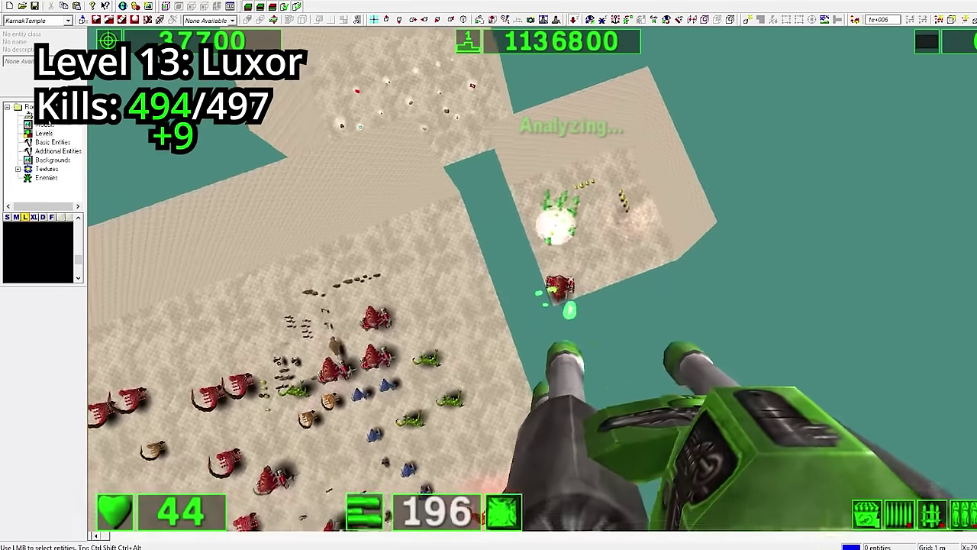
{"action": "left_click_drag", "start_coordinate": [533, 280], "coordinate": [532, 280]}
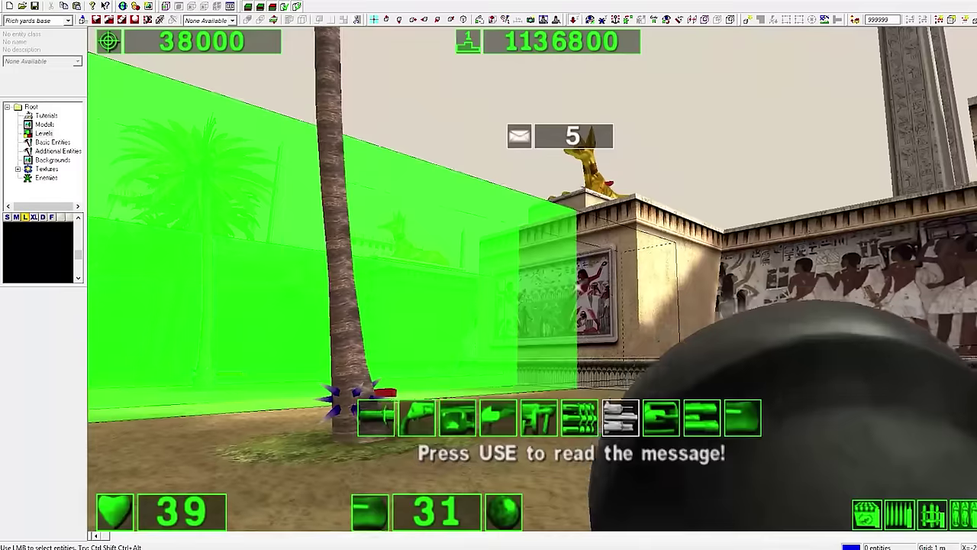
Switch to the laser in the Sacred Yards test play and shoot the golden statue on top of the wall.
{"action": "scroll", "coordinate": [571, 281], "scroll_direction": "down", "scroll_amount": 1}
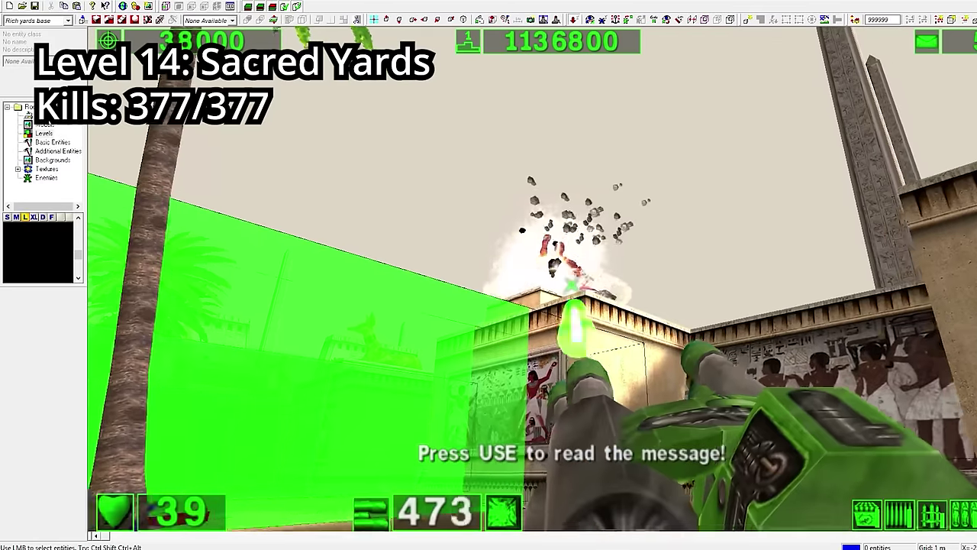
{"action": "left_click_drag", "start_coordinate": [571, 284], "coordinate": [585, 283]}
{"action": "scroll", "coordinate": [571, 284], "scroll_direction": "down", "scroll_amount": 1}
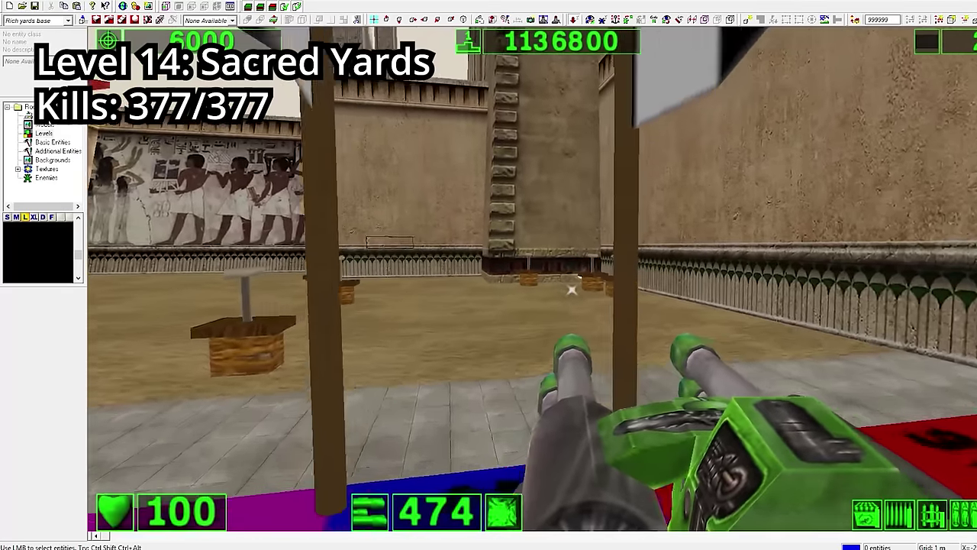
Continue test-playing Sacred Yards from the triggers by the obelisk to the double door, changing weapons on the way.
{"action": "scroll", "coordinate": [572, 290], "scroll_direction": "down", "scroll_amount": 1}
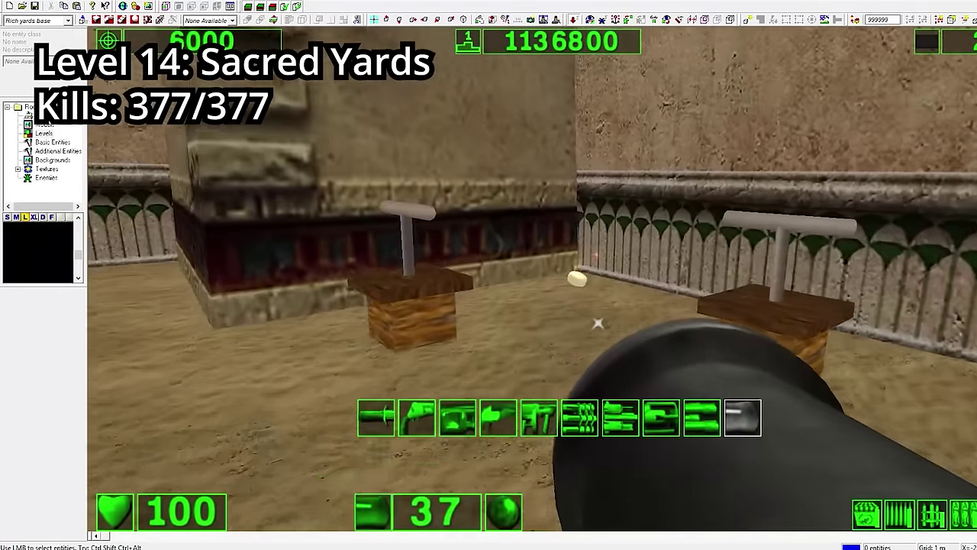
{"action": "key", "text": "w"}
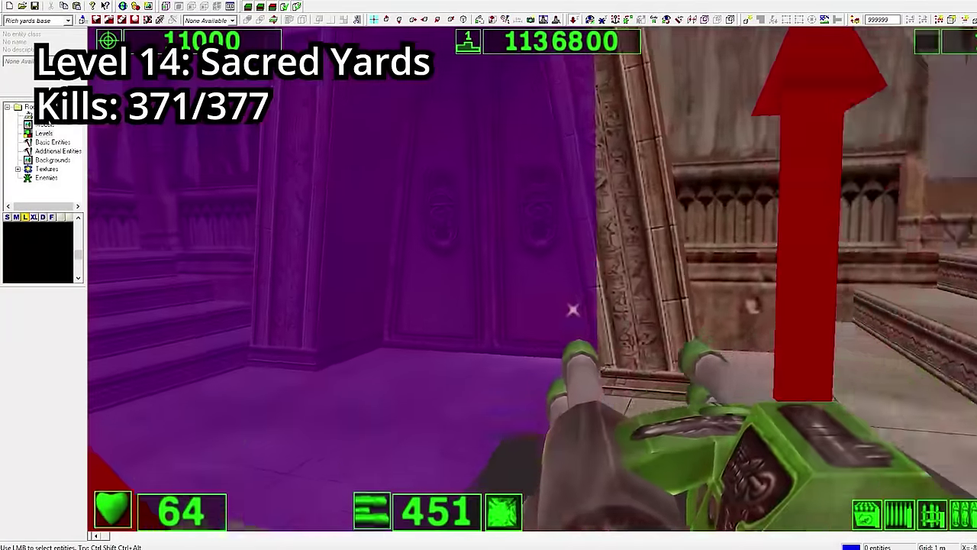
{"action": "scroll", "coordinate": [488, 275], "scroll_direction": "up", "scroll_amount": 2}
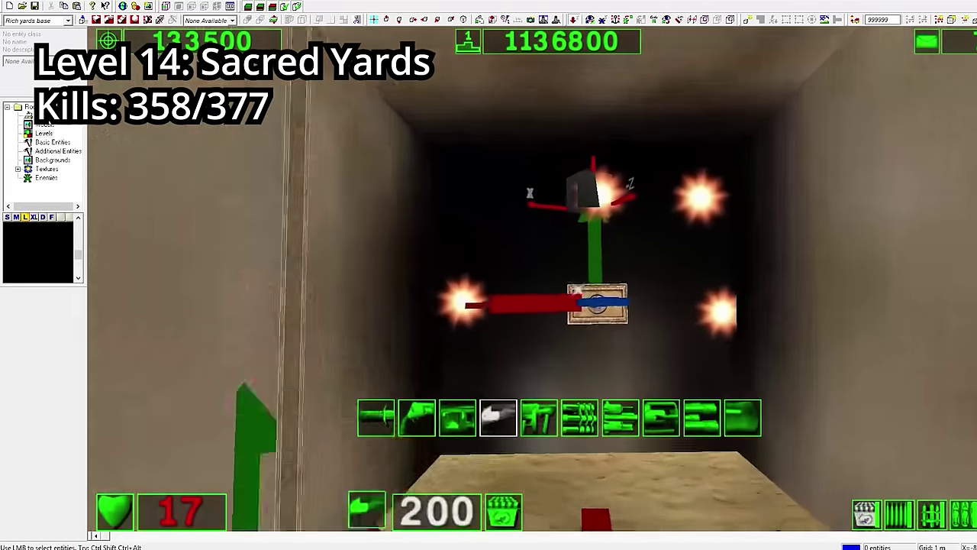
Continue the Sacred Yards test play past the eye statue and fire the cannon at the bull charging beside the sloped wall.
{"action": "key", "text": "w"}
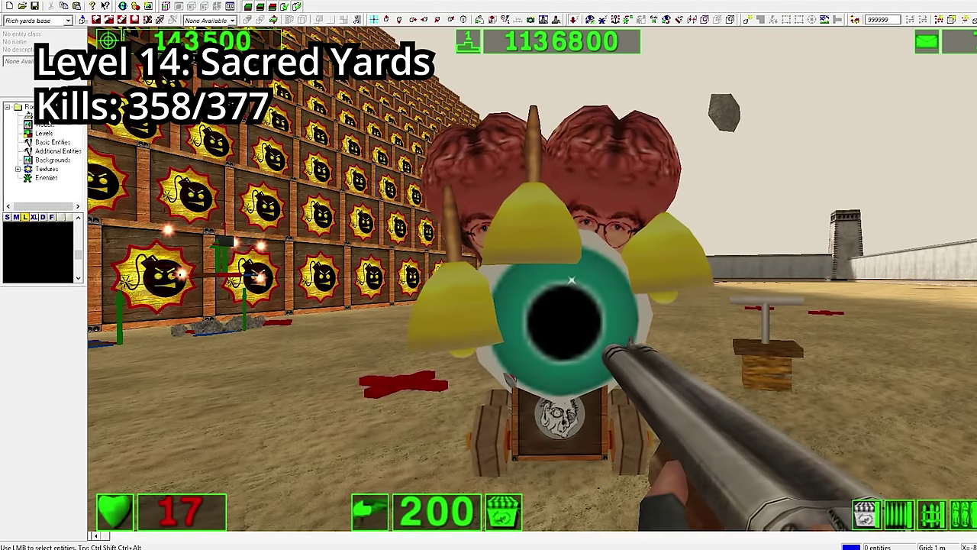
{"action": "key", "text": "1"}
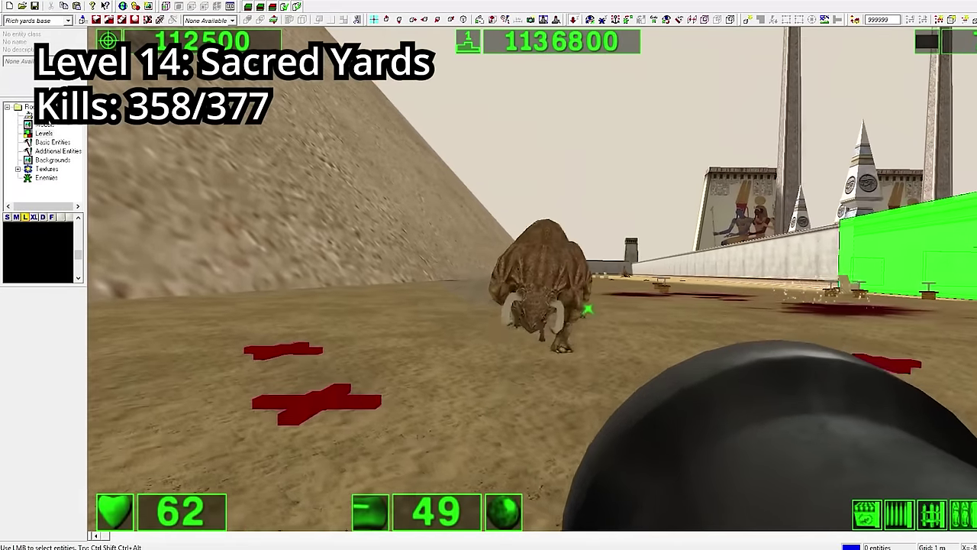
{"action": "left_click", "coordinate": [587, 309]}
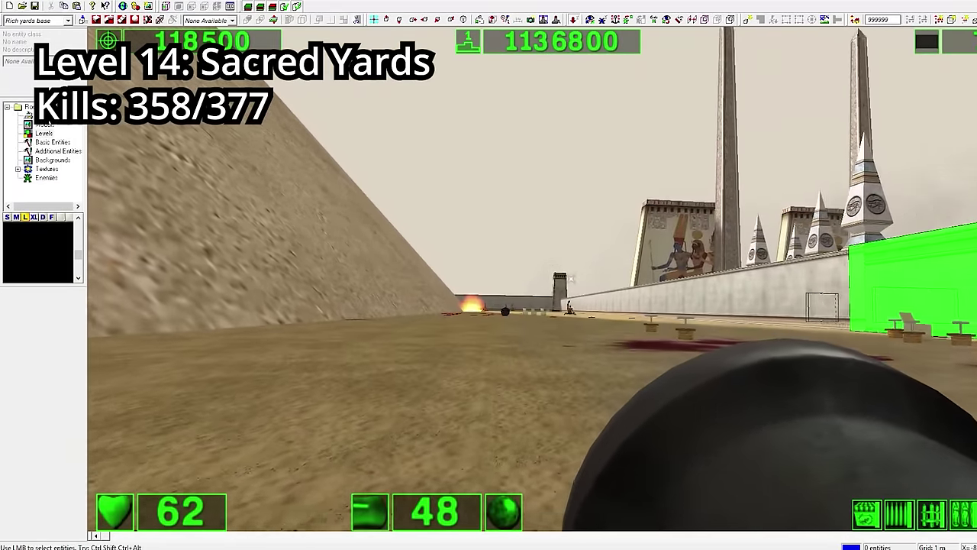
{"action": "left_click", "coordinate": [569, 307]}
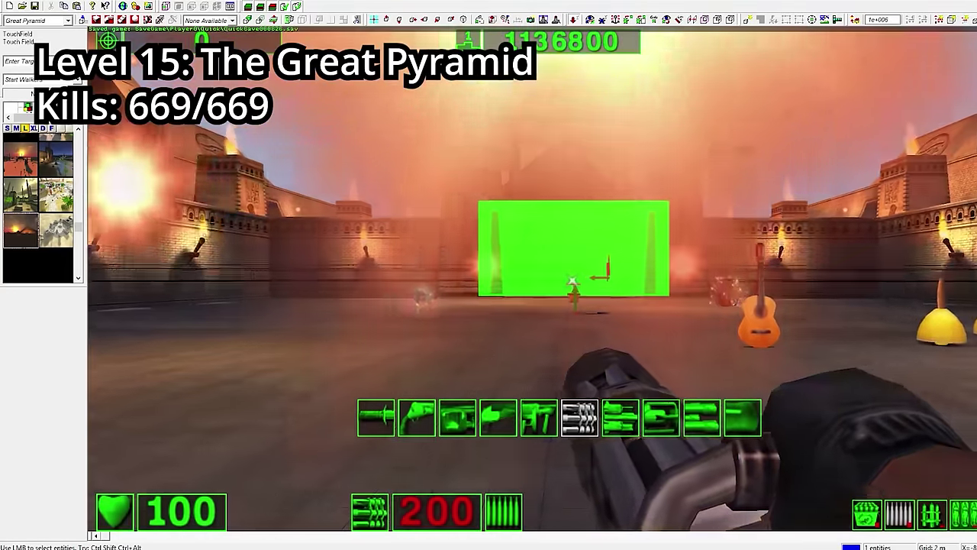
Switch to the cannon in the Great Pyramid test play and collect the backpack and armor near the green touch field.
{"action": "scroll", "coordinate": [489, 275], "scroll_direction": "down", "scroll_amount": 4}
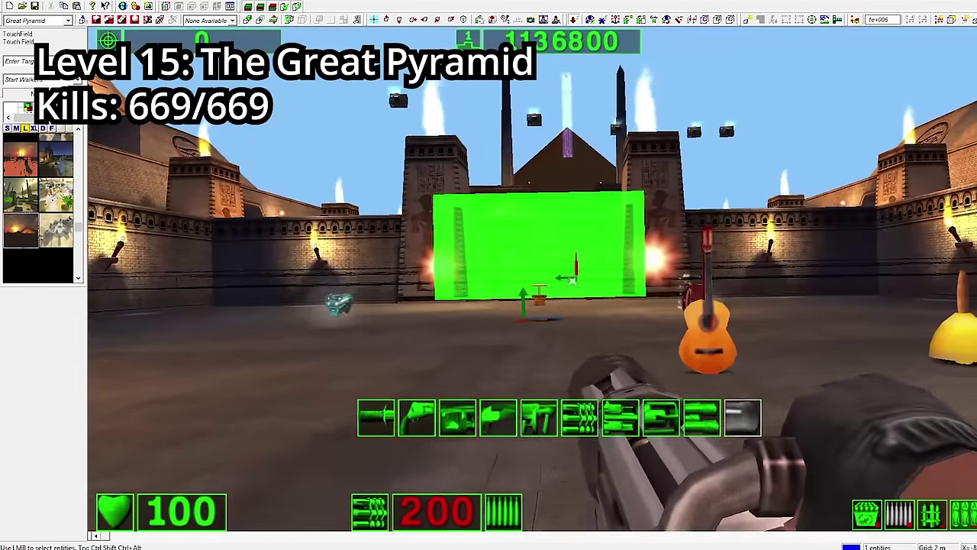
{"action": "key", "text": "w"}
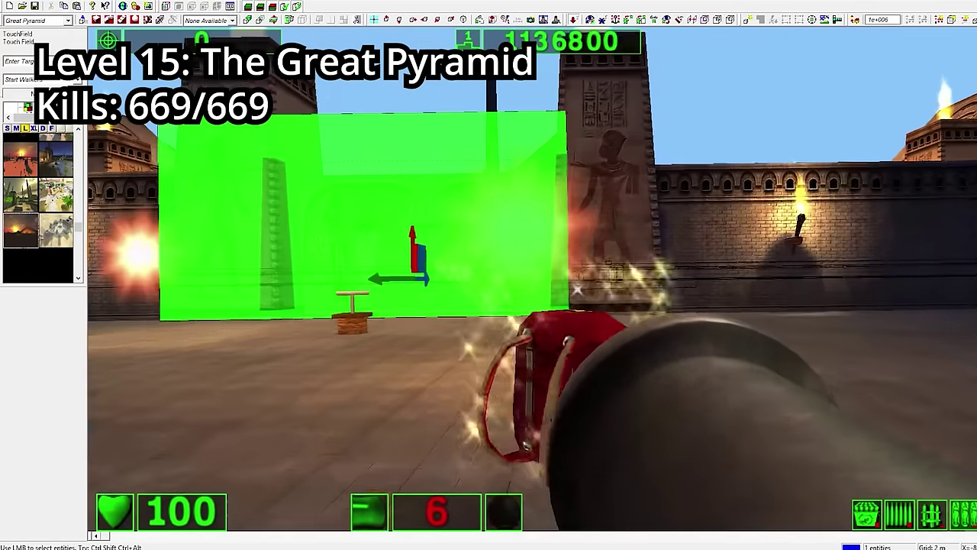
{"action": "key", "text": "w"}
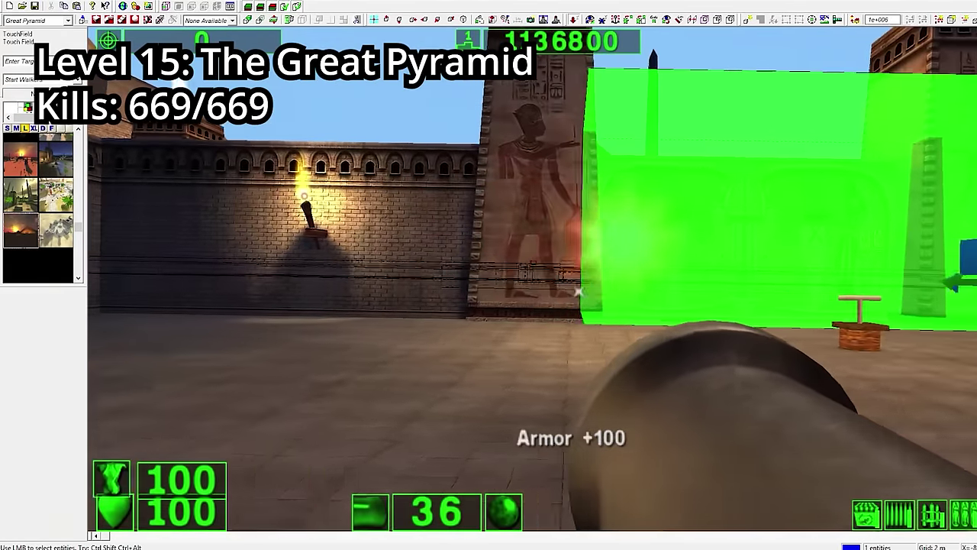
{"action": "key", "text": "w"}
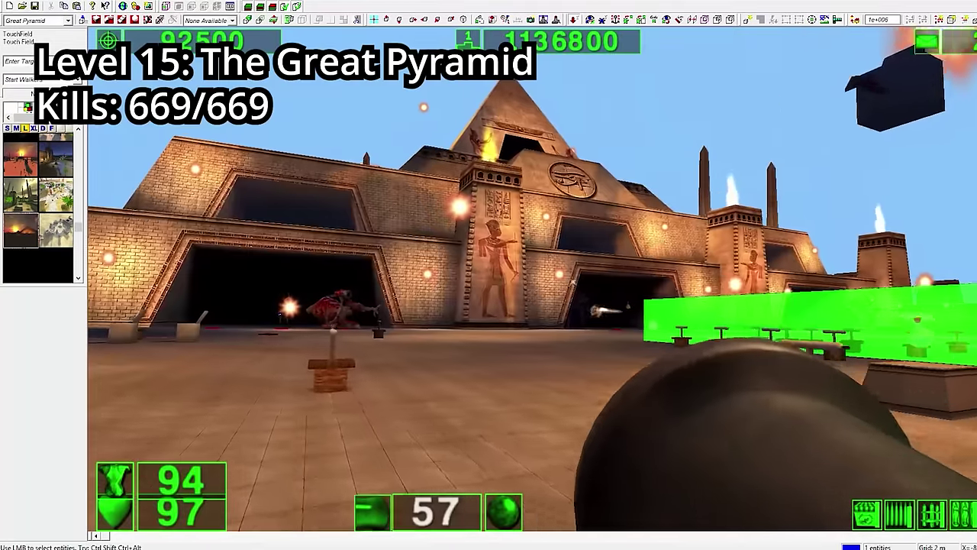
Cross the Great Pyramid courtyard and fire the rocket launcher at the enemies in the dark gateway, switching back to the cannon.
{"action": "key", "text": "w"}
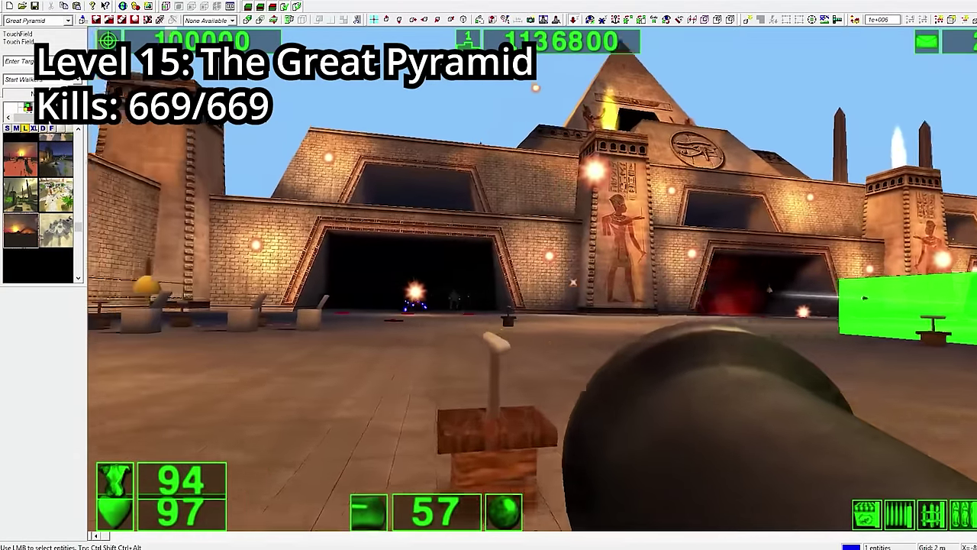
{"action": "key", "text": "w"}
{"action": "scroll", "coordinate": [489, 275], "scroll_direction": "down", "scroll_amount": 1}
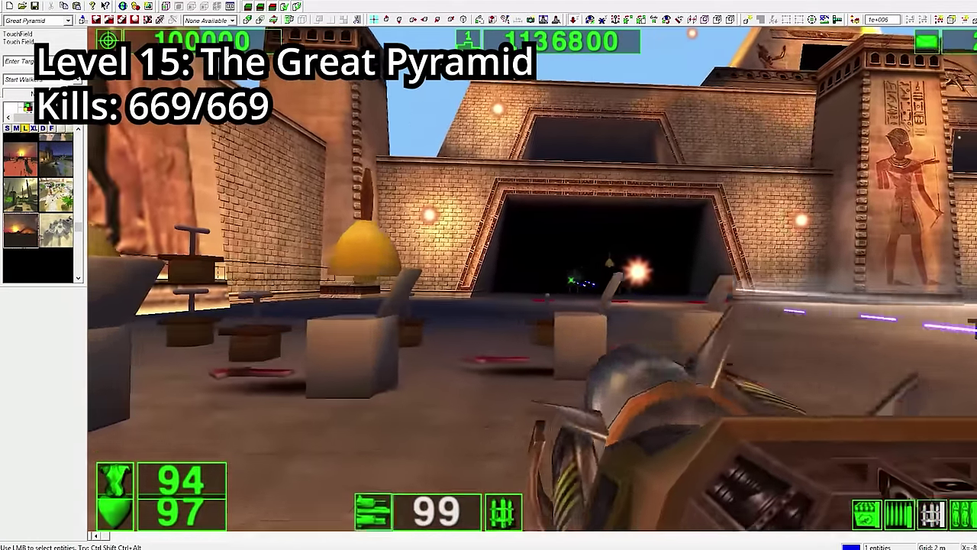
{"action": "left_click", "coordinate": [532, 278]}
{"action": "scroll", "coordinate": [531, 278], "scroll_direction": "up", "scroll_amount": 1}
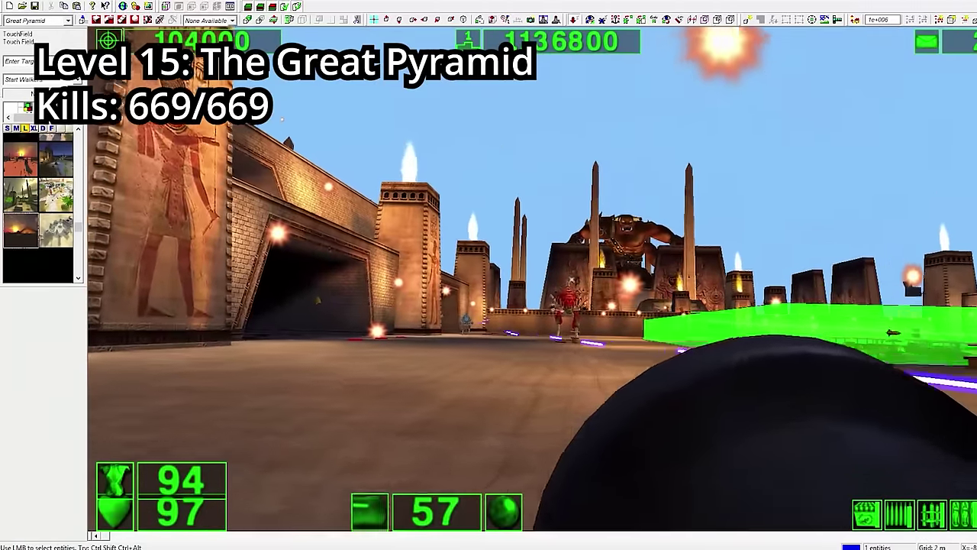
Shoot the enemies approaching along the Great Pyramid wall with the cannon and the minigun.
{"action": "left_click", "coordinate": [489, 275]}
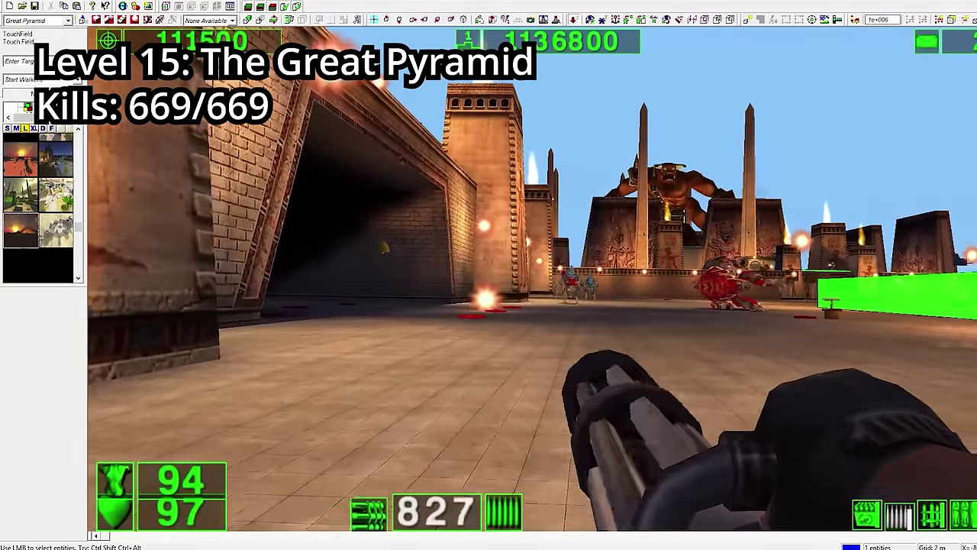
{"action": "left_click", "coordinate": [488, 275]}
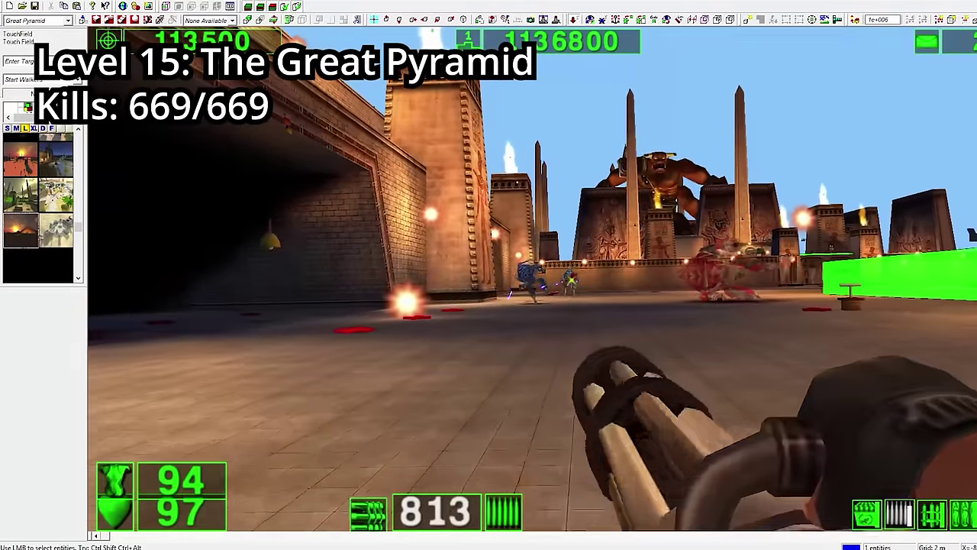
{"action": "scroll", "coordinate": [488, 274], "scroll_direction": "down", "scroll_amount": 2}
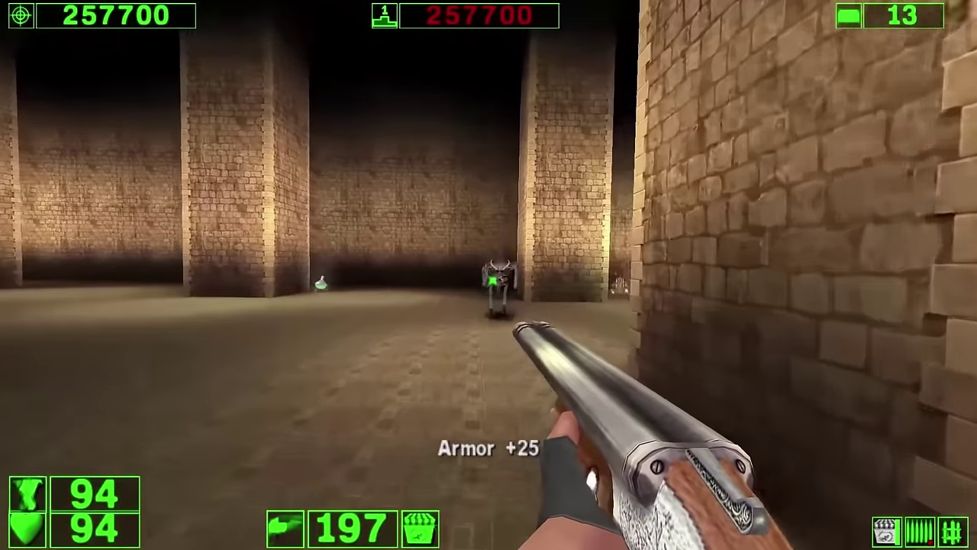
{"action": "left_click", "coordinate": [488, 275]}
{"action": "key", "text": "w"}
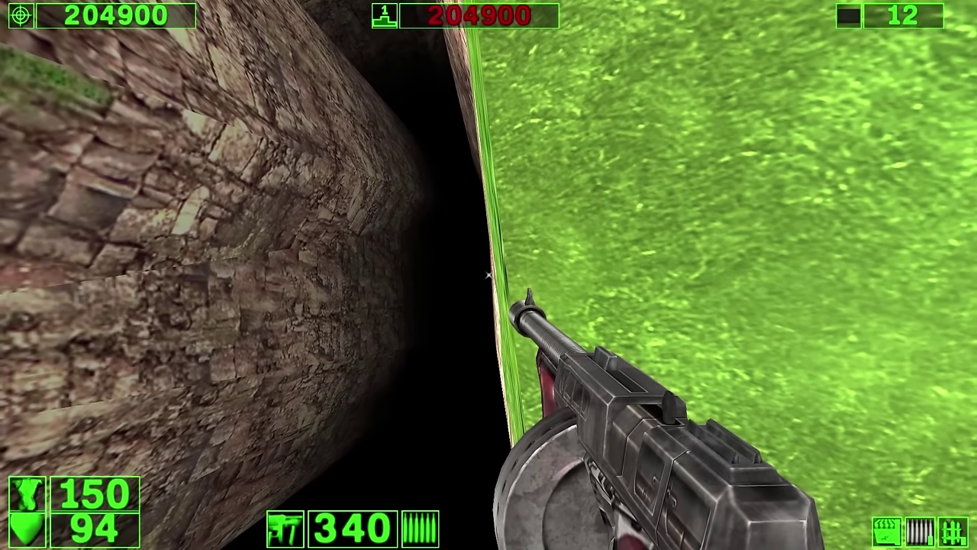
{"action": "left_click", "coordinate": [489, 275]}
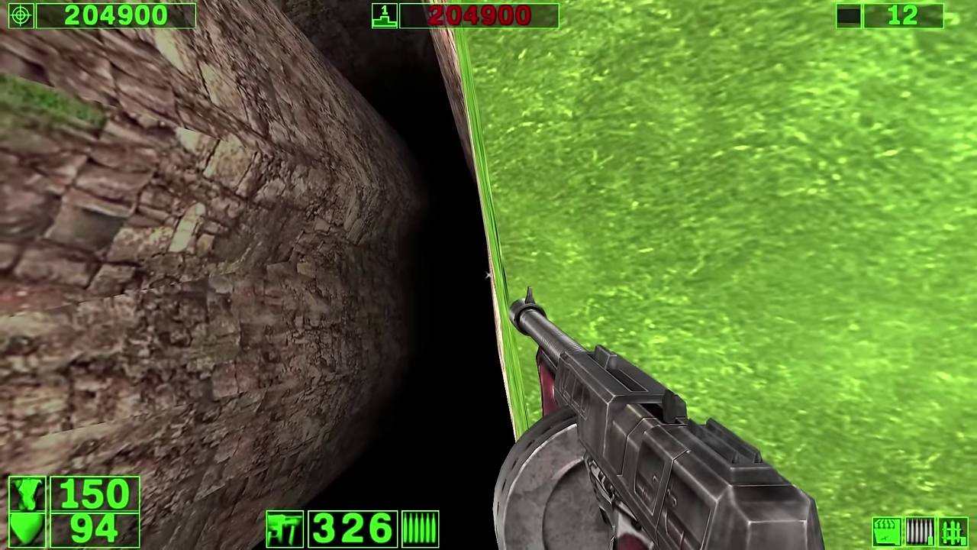
{"action": "left_click", "coordinate": [488, 275]}
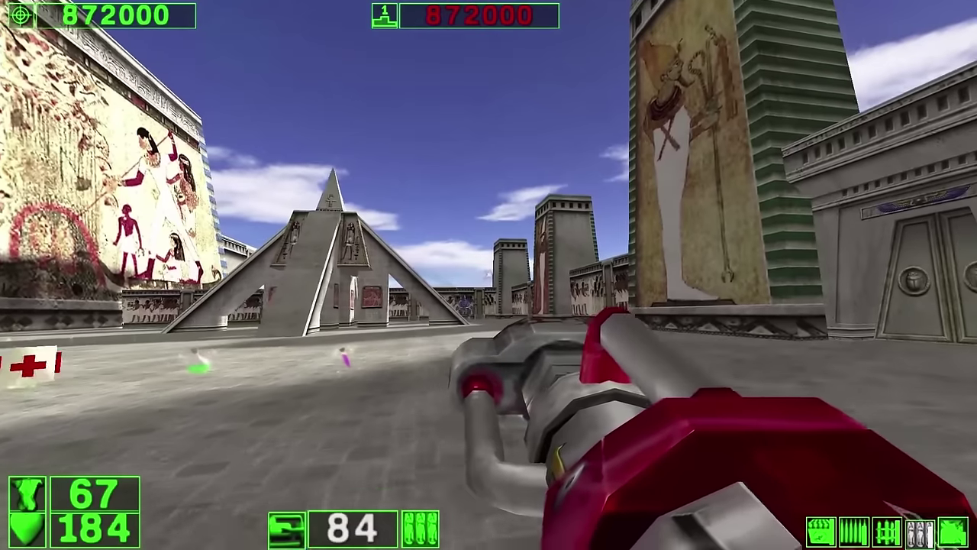
{"action": "key", "text": "w"}
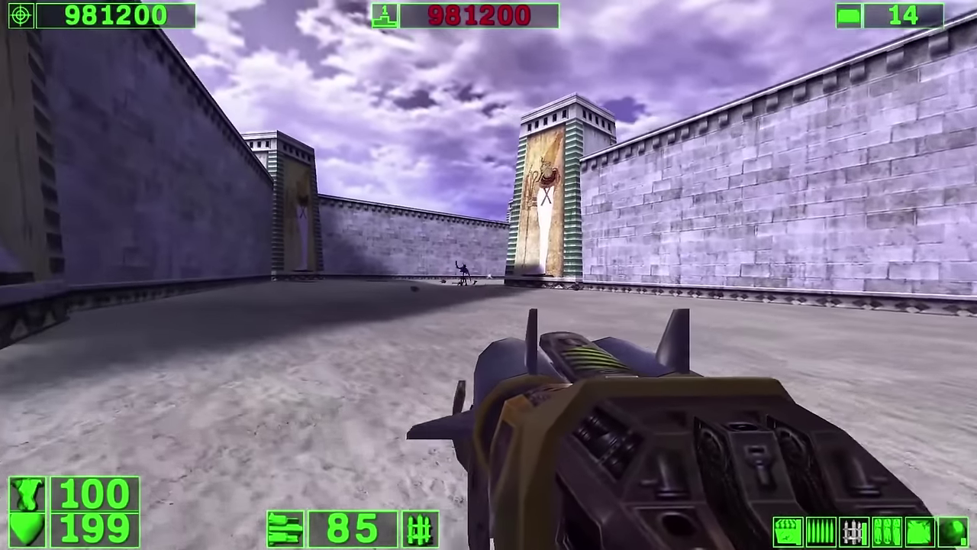
{"action": "left_click", "coordinate": [488, 274]}
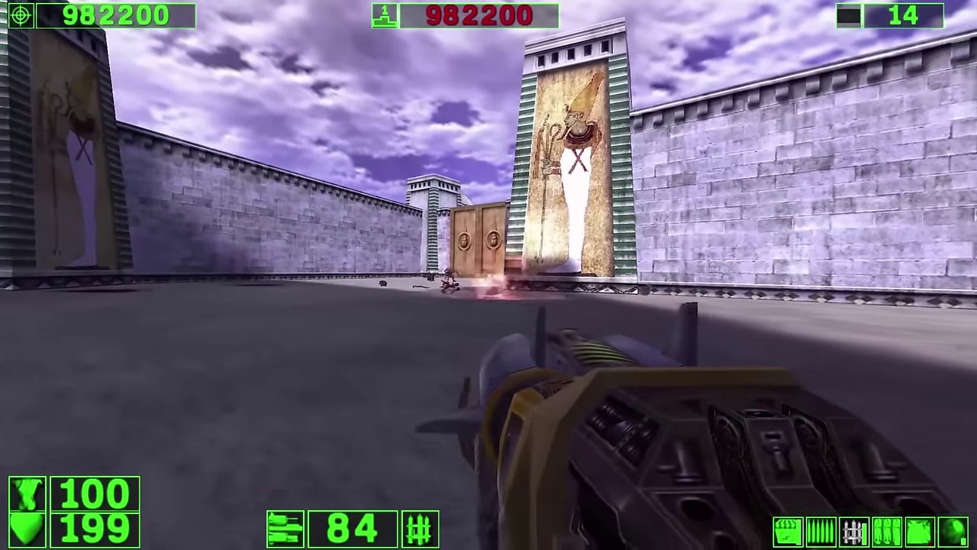
{"action": "left_click", "coordinate": [489, 275]}
{"action": "key", "text": "w"}
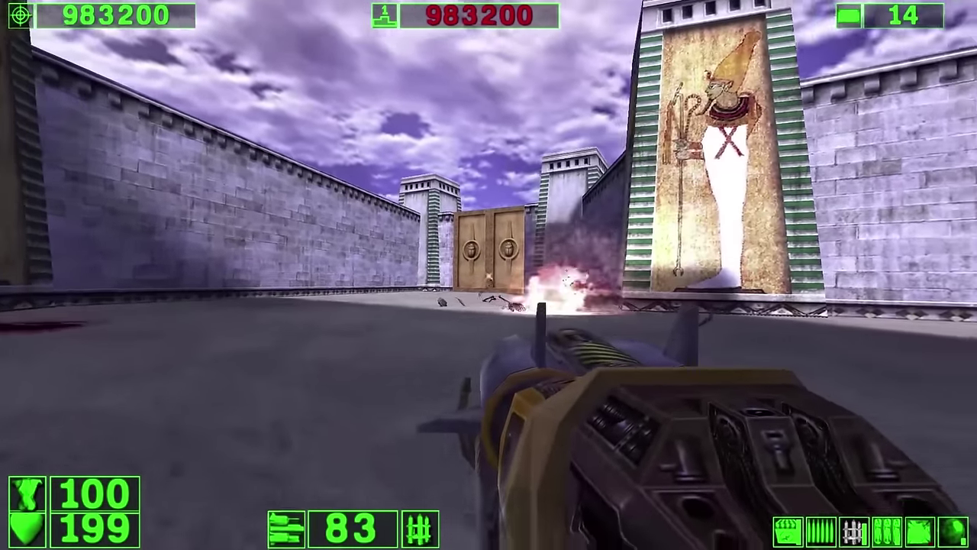
{"action": "key", "text": "w"}
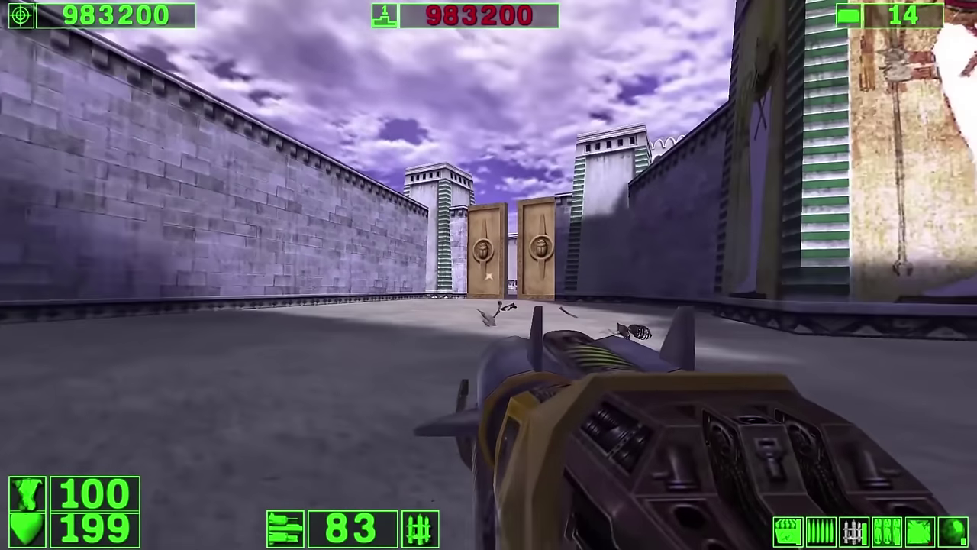
{"action": "key", "text": "w"}
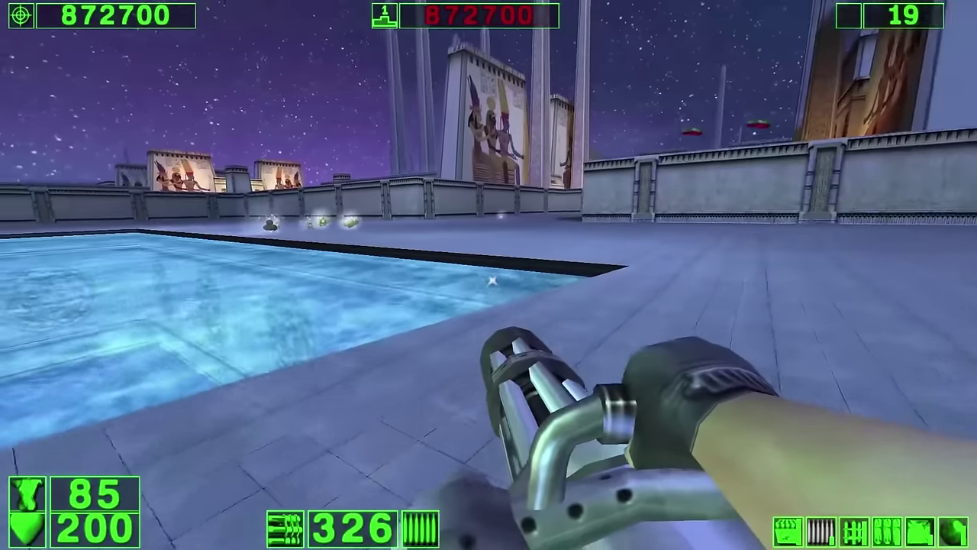
{"action": "key", "text": "w"}
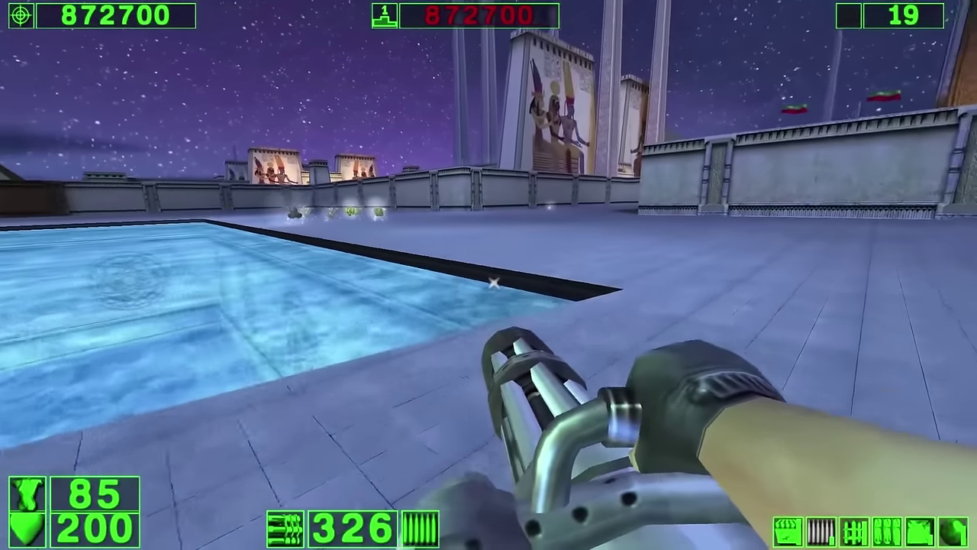
{"action": "key", "text": "w"}
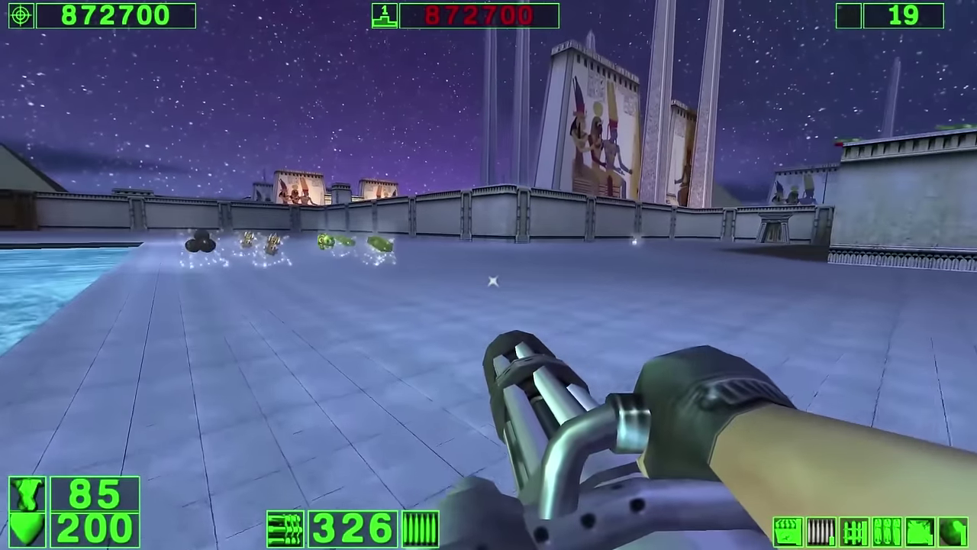
{"action": "key", "text": "w"}
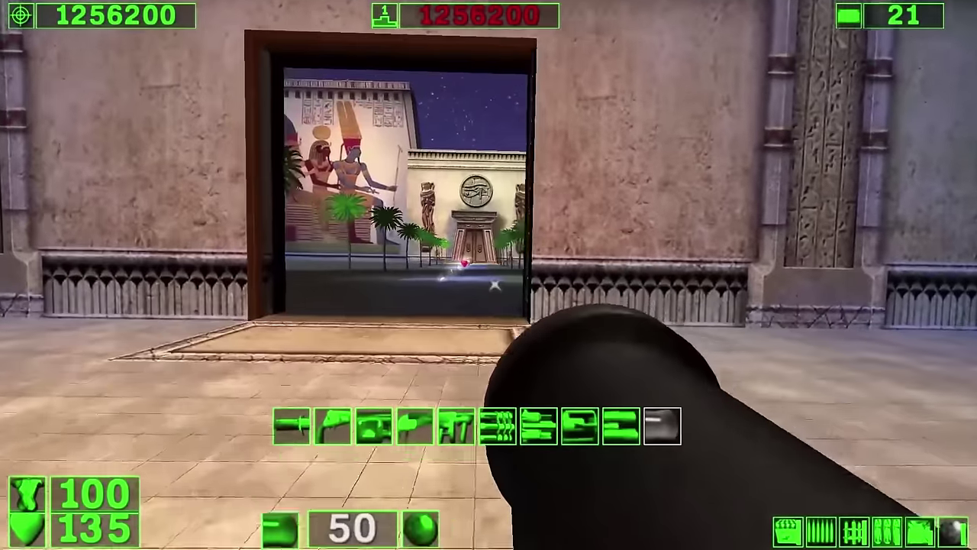
{"action": "key", "text": "w"}
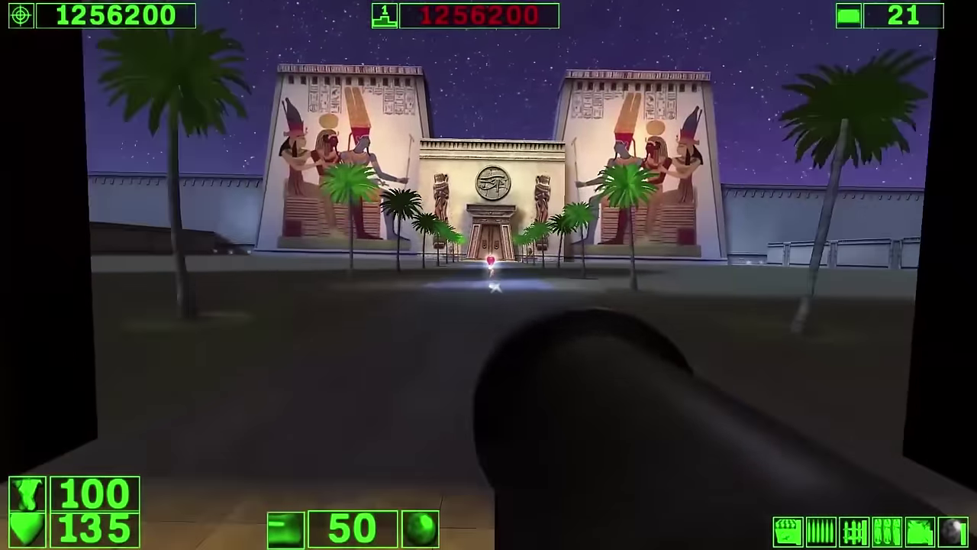
{"action": "key", "text": "w"}
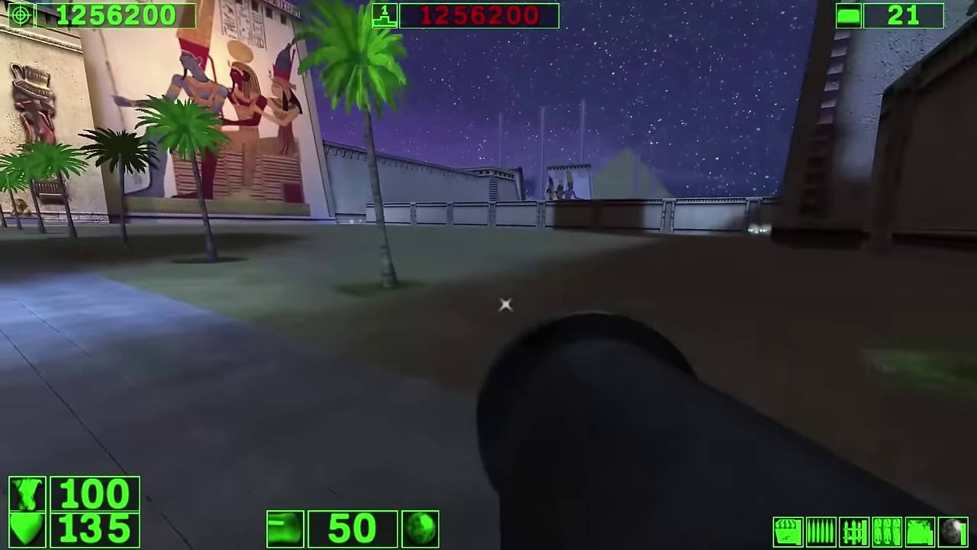
{"action": "key", "text": "w"}
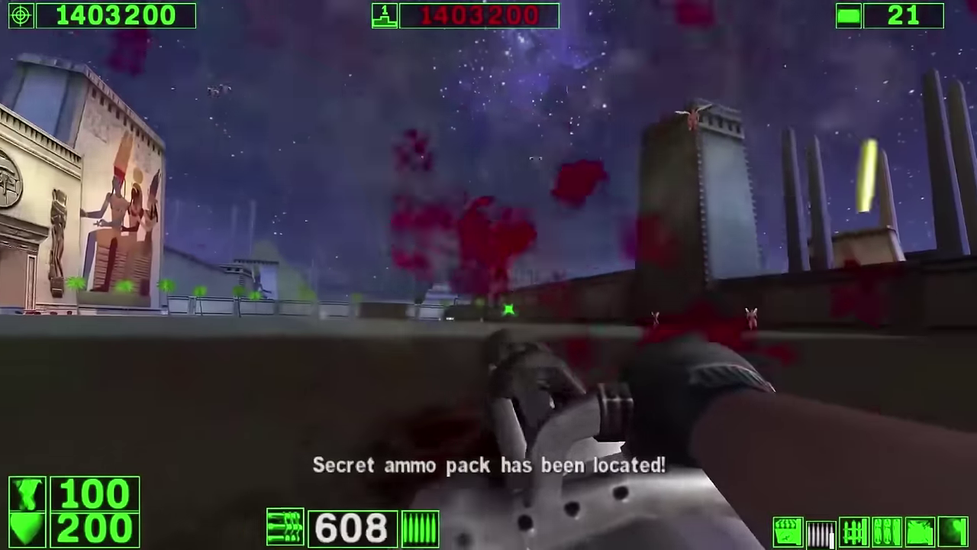
{"action": "left_click_drag", "start_coordinate": [489, 275], "coordinate": [488, 274]}
{"action": "scroll", "coordinate": [489, 275], "scroll_direction": "down", "scroll_amount": 1}
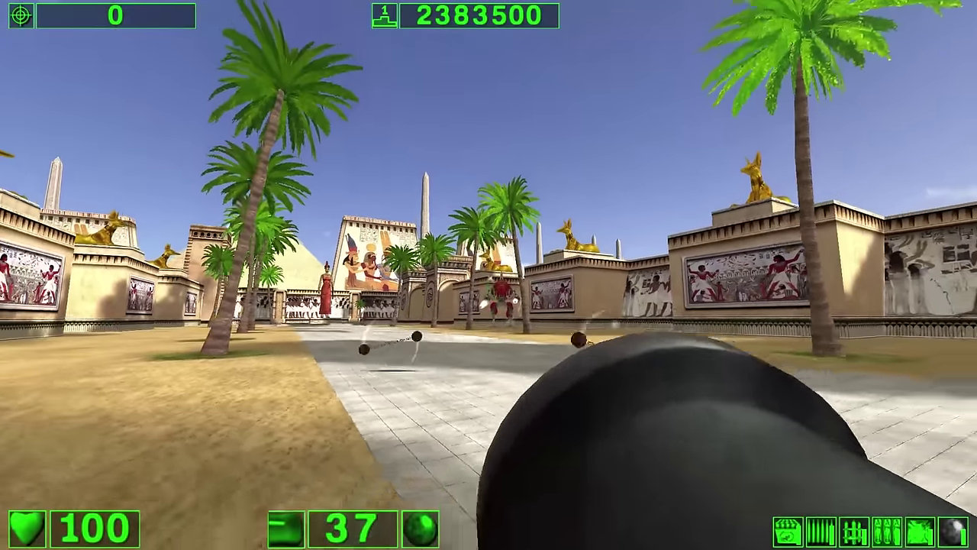
{"action": "left_click", "coordinate": [489, 275]}
{"action": "scroll", "coordinate": [489, 275], "scroll_direction": "up", "scroll_amount": 4}
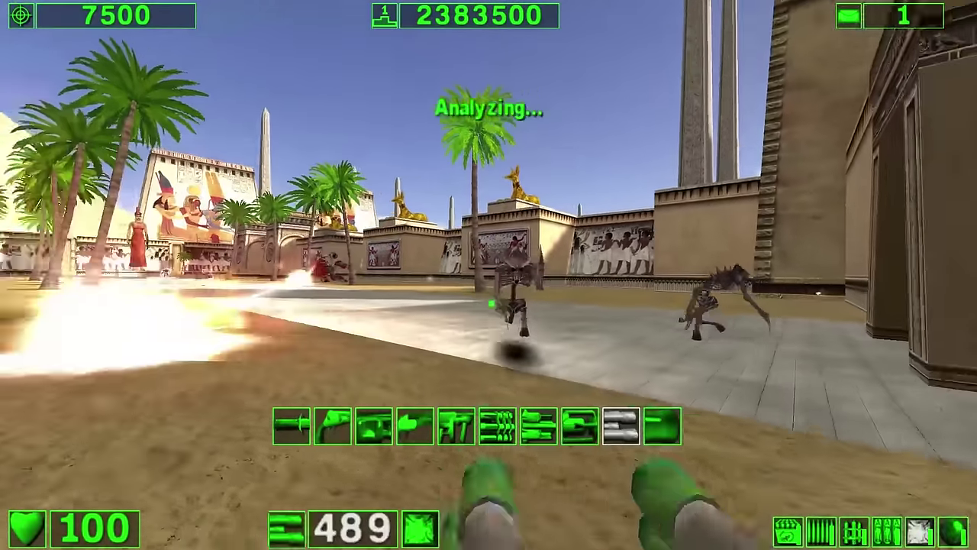
{"action": "left_click", "coordinate": [489, 275]}
{"action": "left_click_drag", "start_coordinate": [488, 275], "coordinate": [489, 274]}
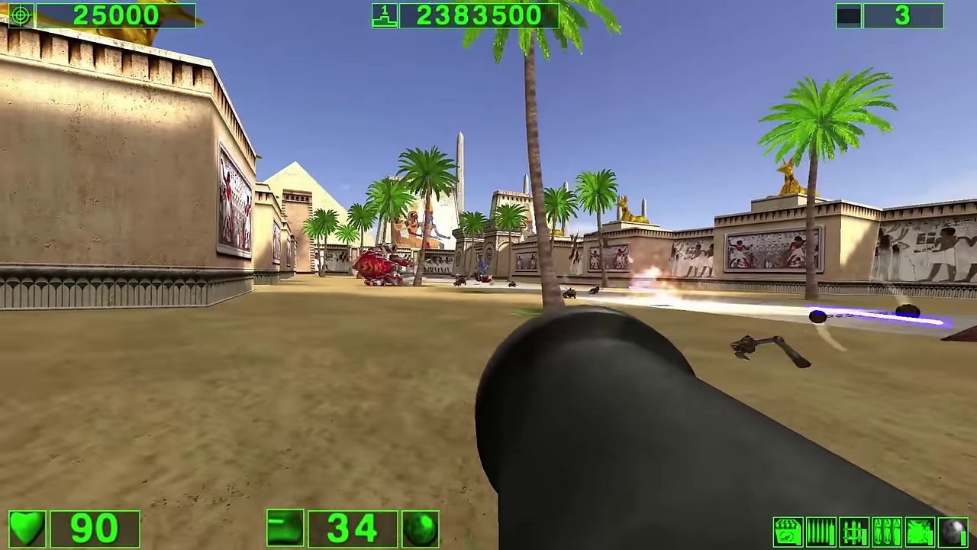
{"action": "scroll", "coordinate": [488, 275], "scroll_direction": "up", "scroll_amount": 4}
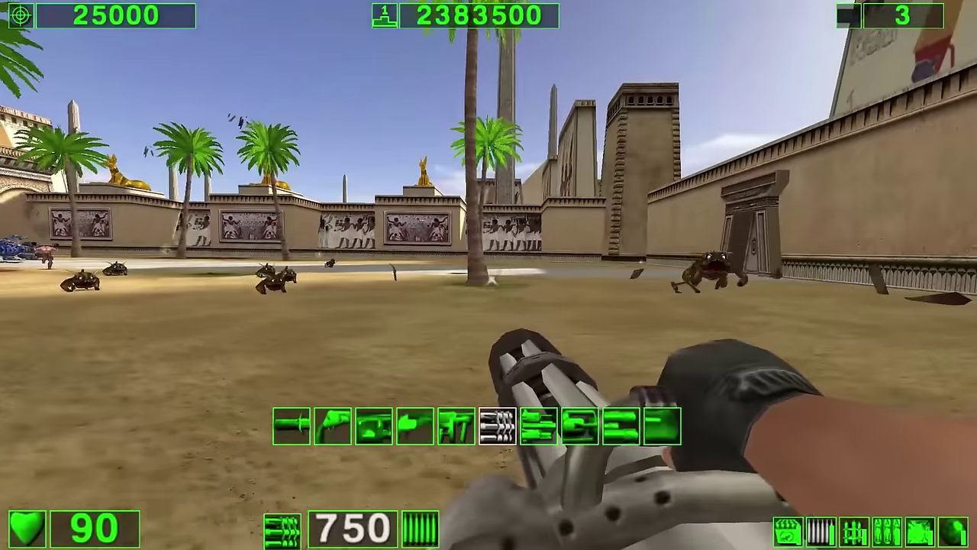
{"action": "left_click_drag", "start_coordinate": [488, 275], "coordinate": [489, 275]}
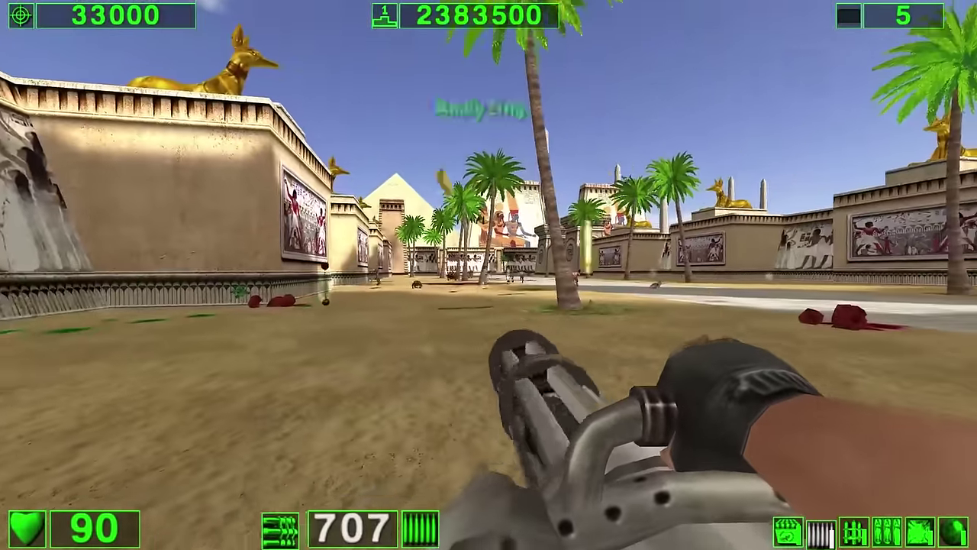